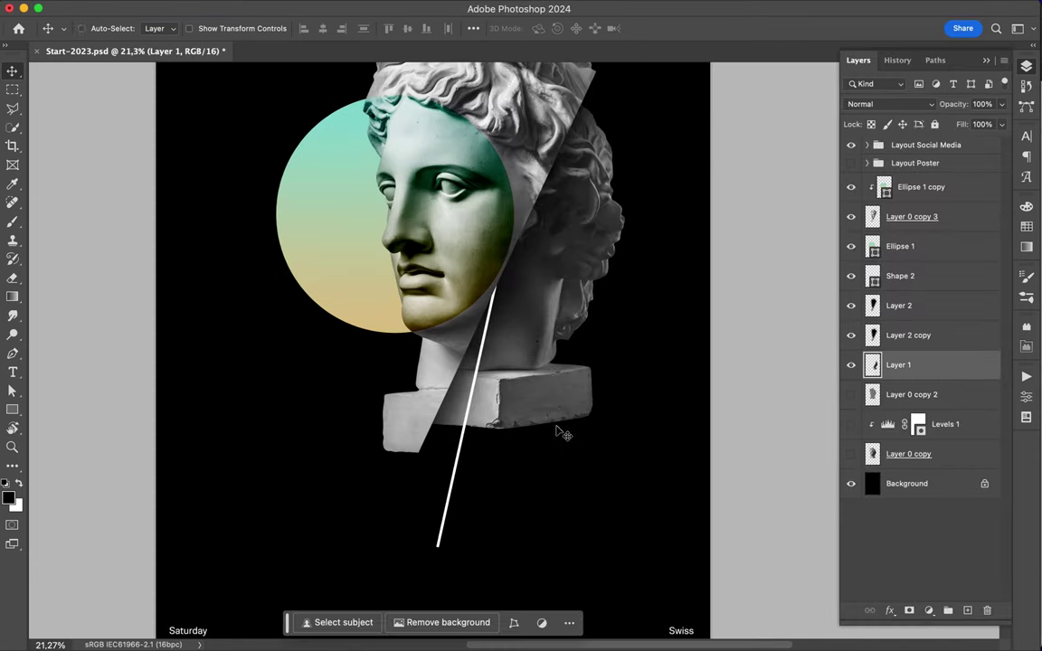
- Lasso a piece off the bust's right side, copy it to Layer 3, and offset it right and down
{"action": "key", "text": "l"}
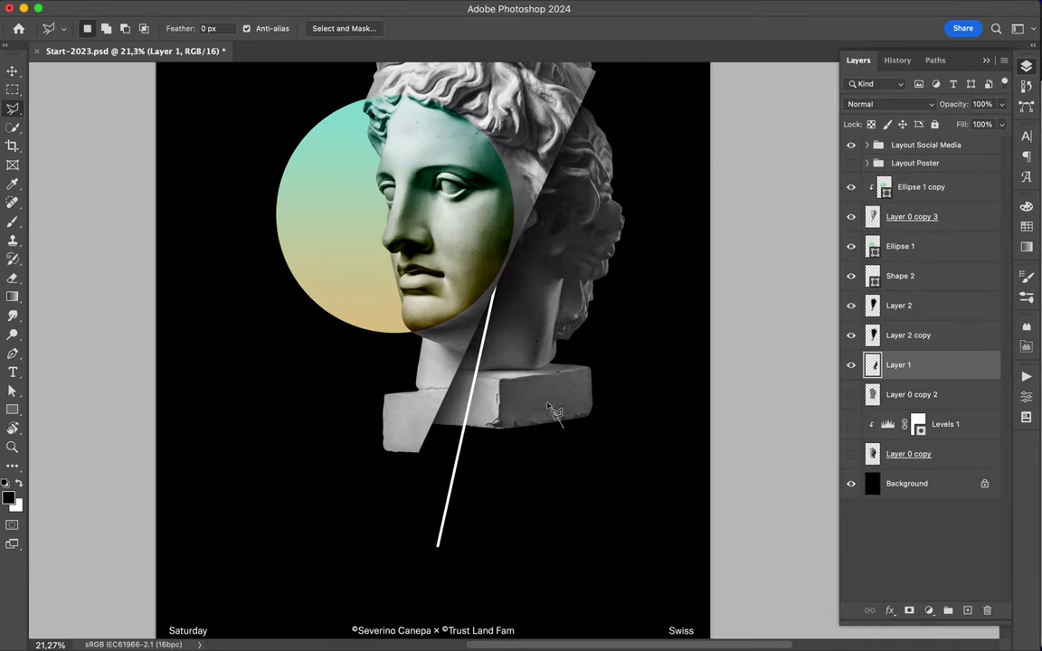
{"action": "double_click", "coordinate": [649, 468]}
{"action": "key", "text": "ctrl+j"}
{"action": "key", "text": "v"}
{"action": "mouse_move", "coordinate": [511, 355]}
{"action": "left_mouse_down"}
{"action": "mouse_move", "coordinate": [563, 396]}
{"action": "mouse_move", "coordinate": [604, 403]}
{"action": "left_mouse_up"}
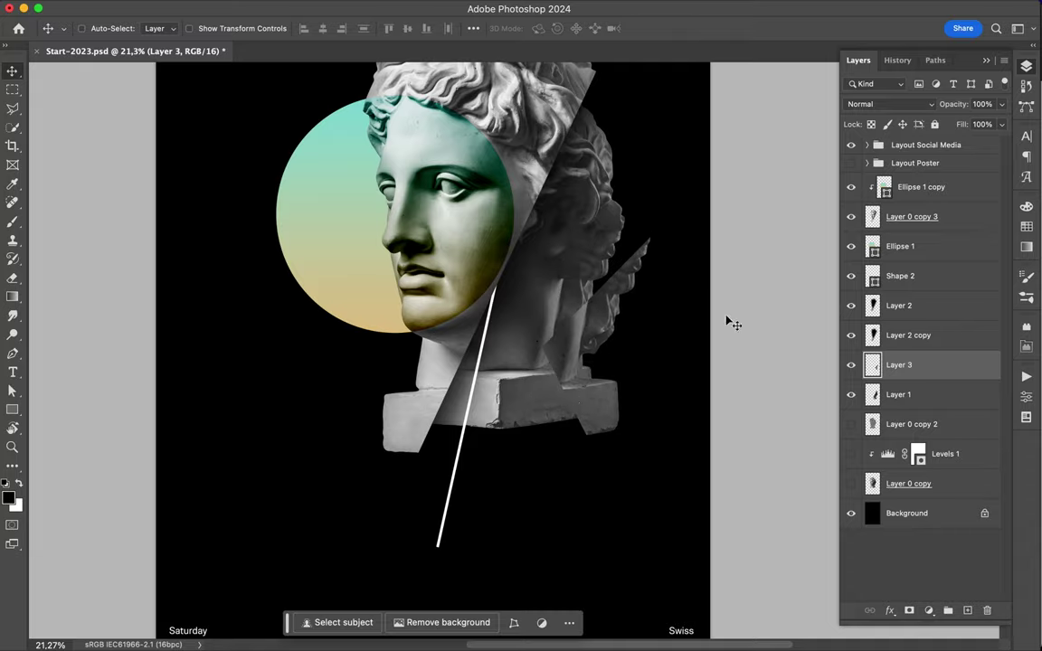
- Fill a shadow layer in the piece's outline and give it a 120.7-pixel Gaussian Blur
{"action": "left_click", "coordinate": [872, 394], "text": "ctrl"}
{"action": "key", "text": "b"}
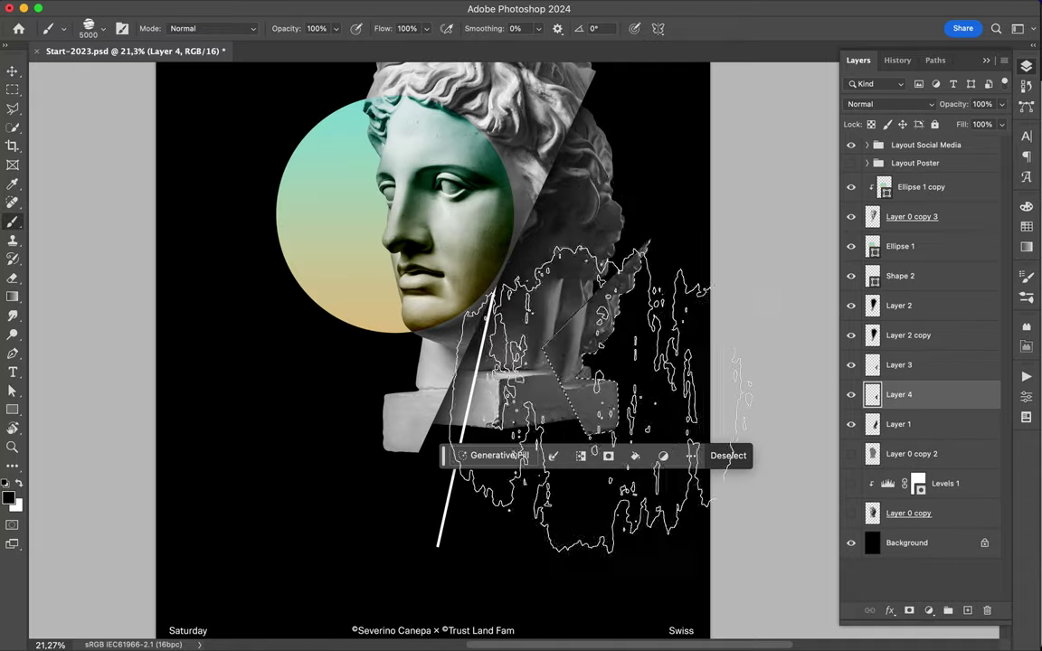
{"action": "key", "text": "ctrl+d"}
{"action": "key", "text": "v"}
{"action": "left_click", "coordinate": [362, 8]}
{"action": "mouse_move", "coordinate": [368, 195]}
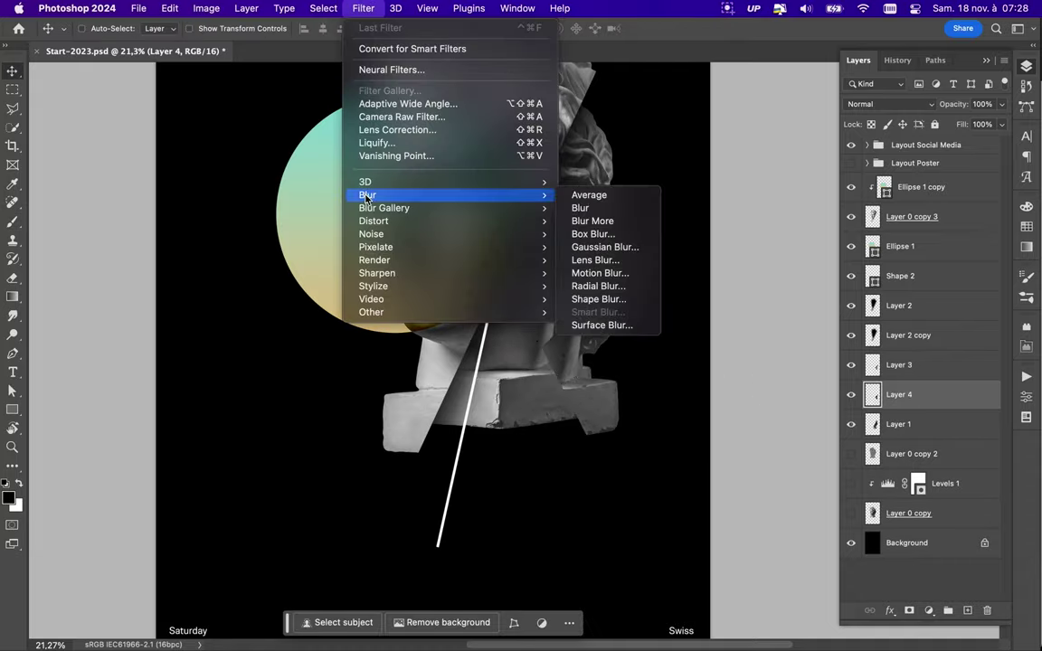
{"action": "left_click", "coordinate": [604, 247]}
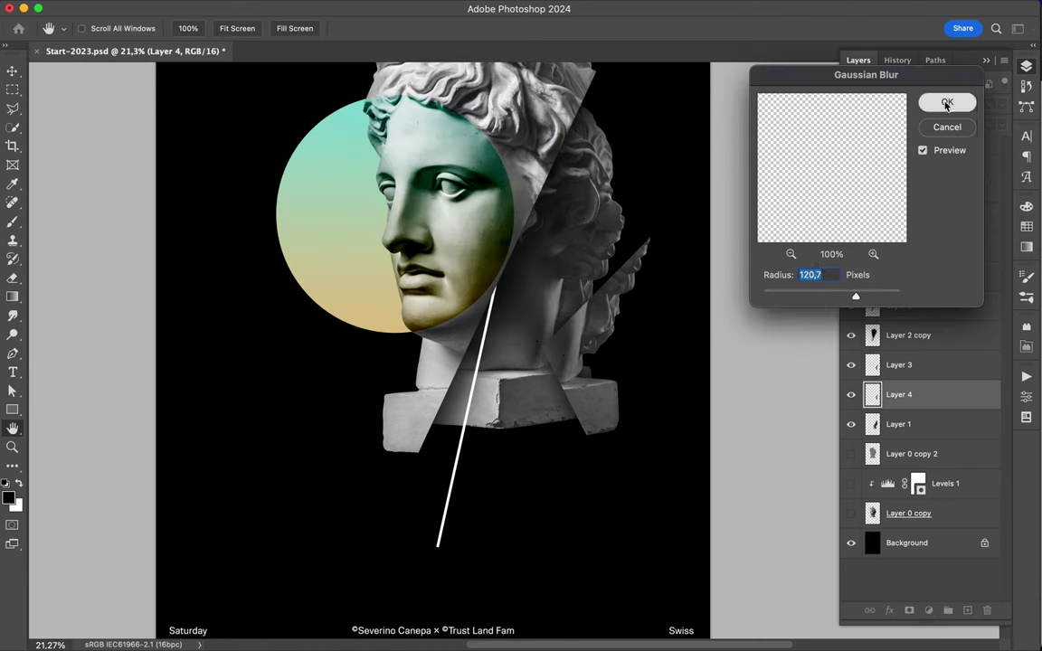
{"action": "left_click", "coordinate": [946, 105]}
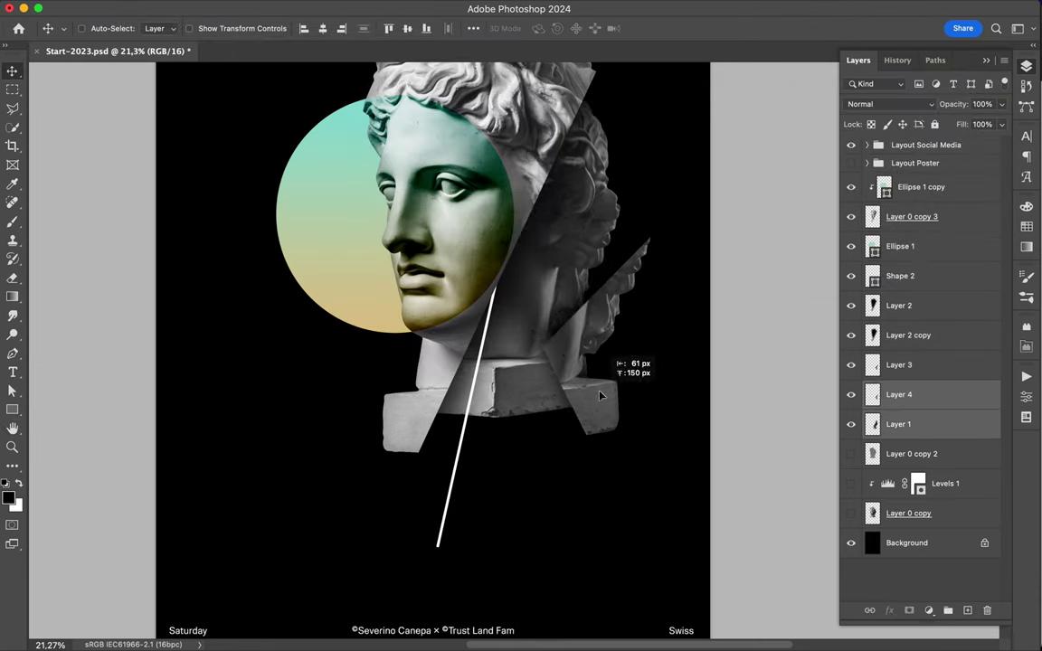
- Nudge Layer 3 and its shadow layer together slightly up and left with Free Transform
{"action": "left_click", "coordinate": [899, 365], "text": "shift"}
{"action": "key", "text": "ctrl+t"}
{"action": "left_click_drag", "start_coordinate": [545, 342], "coordinate": [534, 326]}
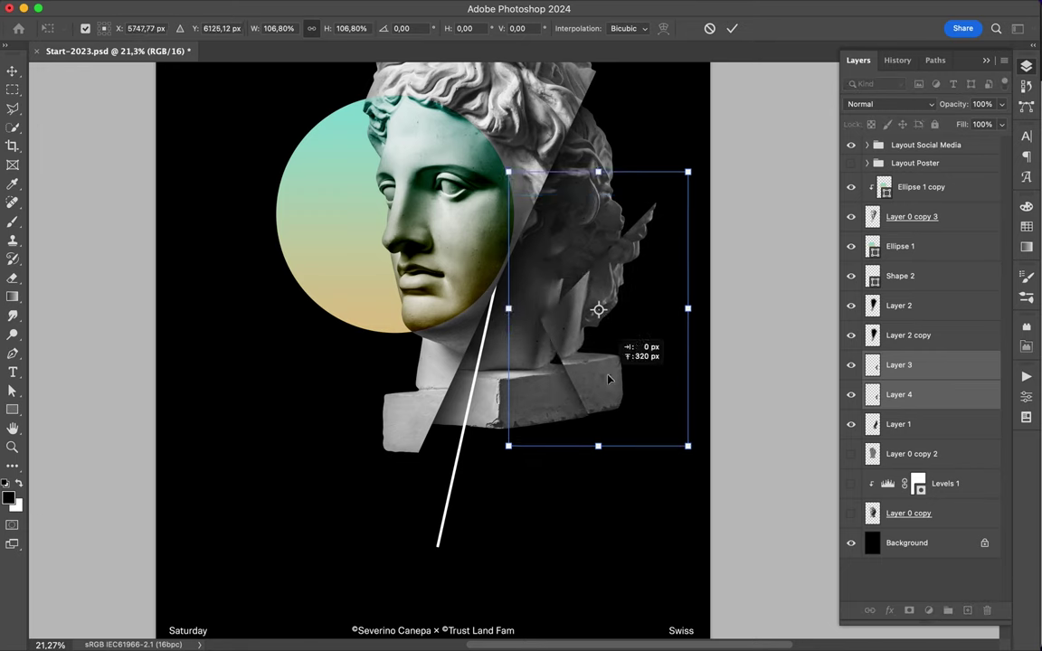
{"action": "key", "text": "Return"}
{"action": "scroll", "coordinate": [689, 328], "scroll_direction": "down", "scroll_amount": 3}
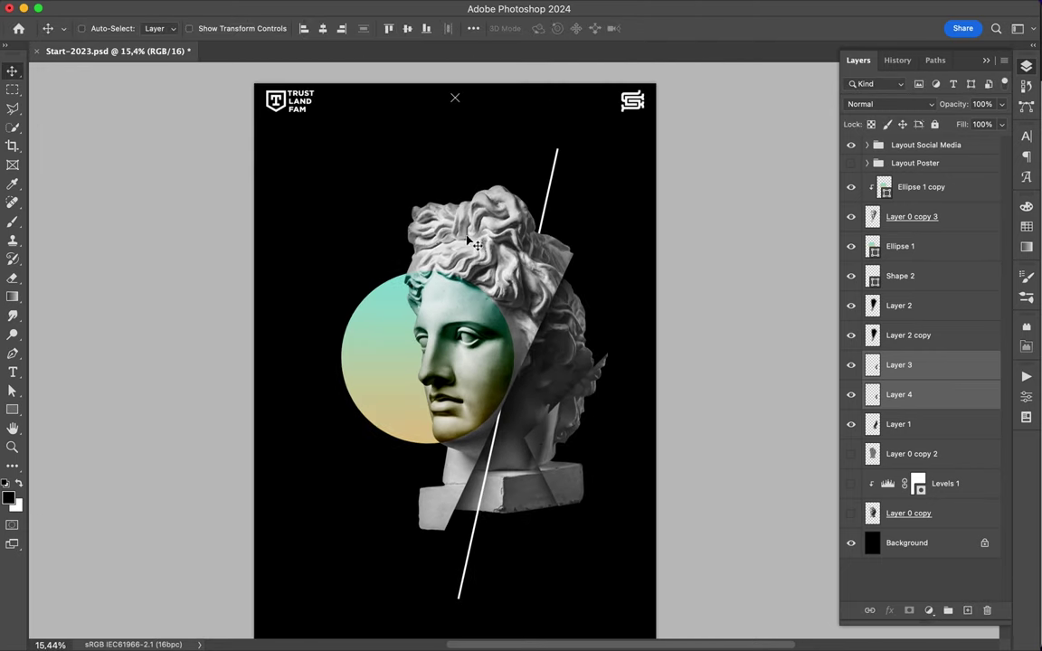
- Copy the top of the hair to Layer 5 above Ellipse 1 copy and lift it upward
{"action": "double_click", "coordinate": [584, 217]}
{"action": "key", "text": "ctrl+j"}
{"action": "key", "text": "Return"}
{"action": "key", "text": "ctrl+j"}
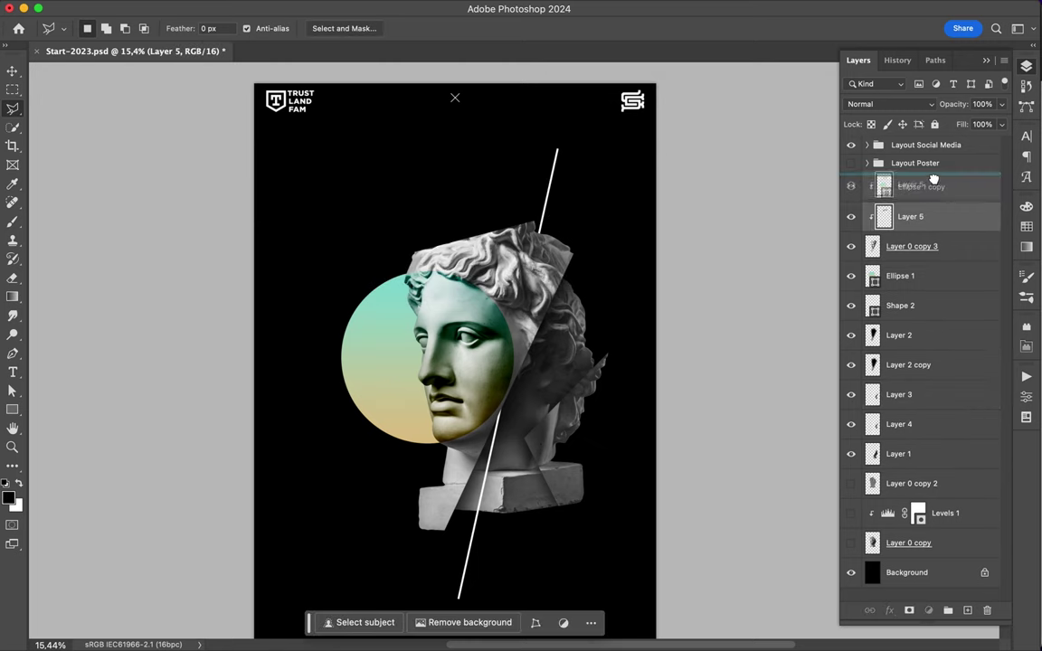
{"action": "left_click_drag", "start_coordinate": [933, 179], "coordinate": [933, 183]}
{"action": "key", "text": "v"}
{"action": "left_click_drag", "start_coordinate": [509, 255], "coordinate": [509, 194]}
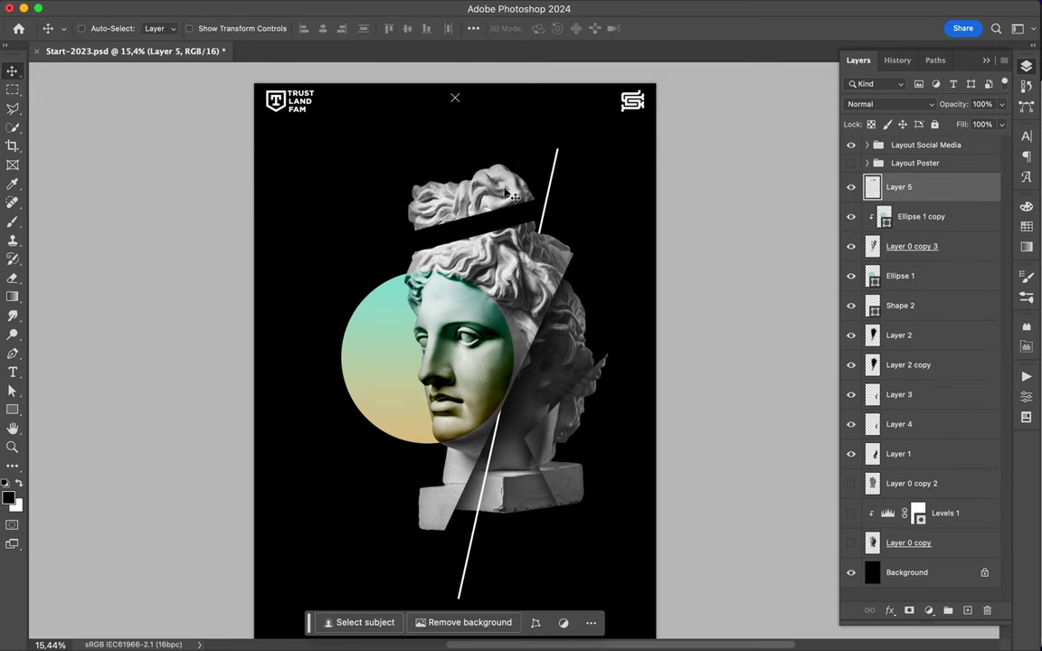
- Add Layer 6 beneath the hair slice and paint a shadow in its outline with a hard round brush
{"action": "left_click", "coordinate": [967, 611]}
{"action": "left_click_drag", "start_coordinate": [904, 186], "coordinate": [904, 204]}
{"action": "left_click", "coordinate": [872, 186], "text": "ctrl"}
{"action": "key", "text": "b"}
{"action": "left_click", "coordinate": [95, 28]}
{"action": "left_click", "coordinate": [100, 257]}
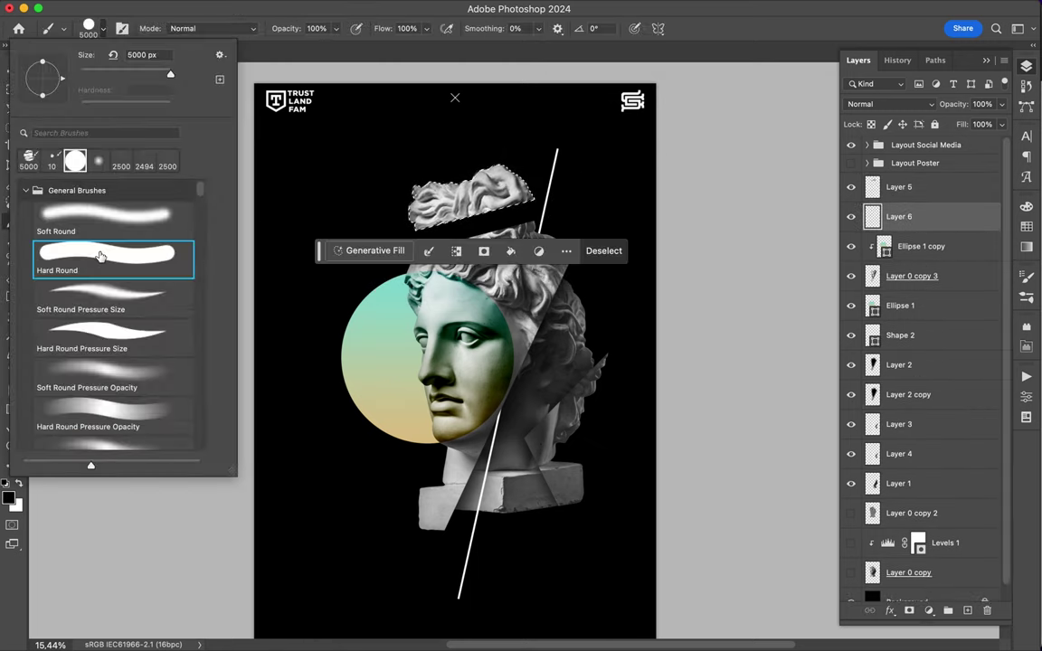
{"action": "left_click", "coordinate": [453, 187]}
{"action": "key", "text": "ctrl+d"}
{"action": "key", "text": "v"}
- Gaussian-blur the hair shadow and reposition the slice together with its shadow
{"action": "left_click", "coordinate": [431, 9]}
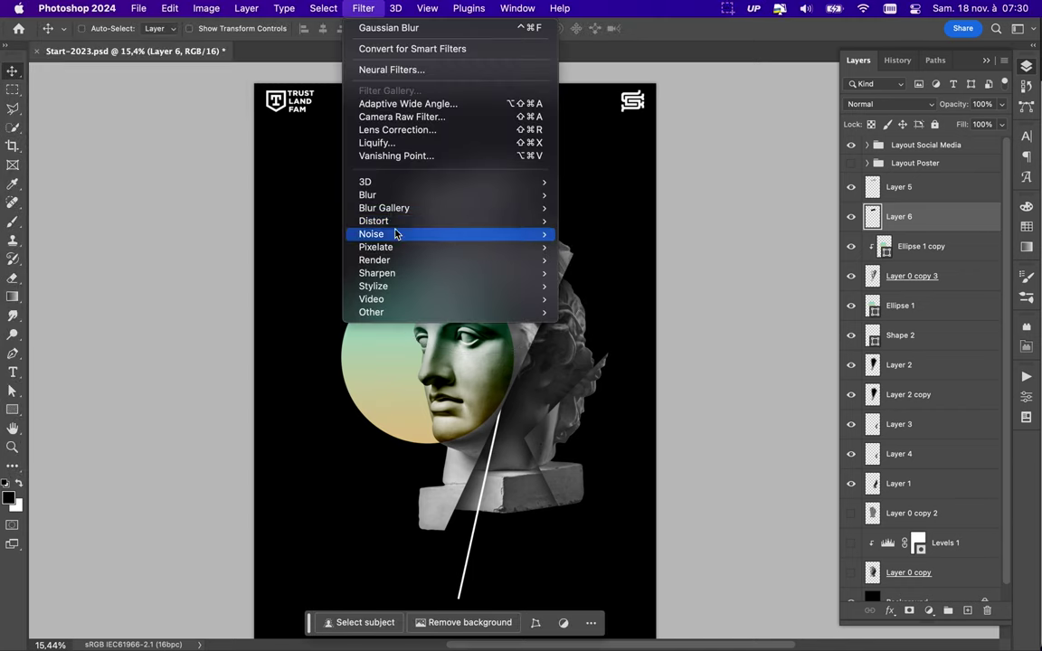
{"action": "left_click", "coordinate": [613, 247]}
{"action": "left_click", "coordinate": [949, 103]}
{"action": "mouse_move", "coordinate": [495, 191]}
{"action": "left_mouse_down"}
{"action": "mouse_move", "coordinate": [477, 214]}
{"action": "mouse_move", "coordinate": [578, 210]}
{"action": "left_mouse_up"}
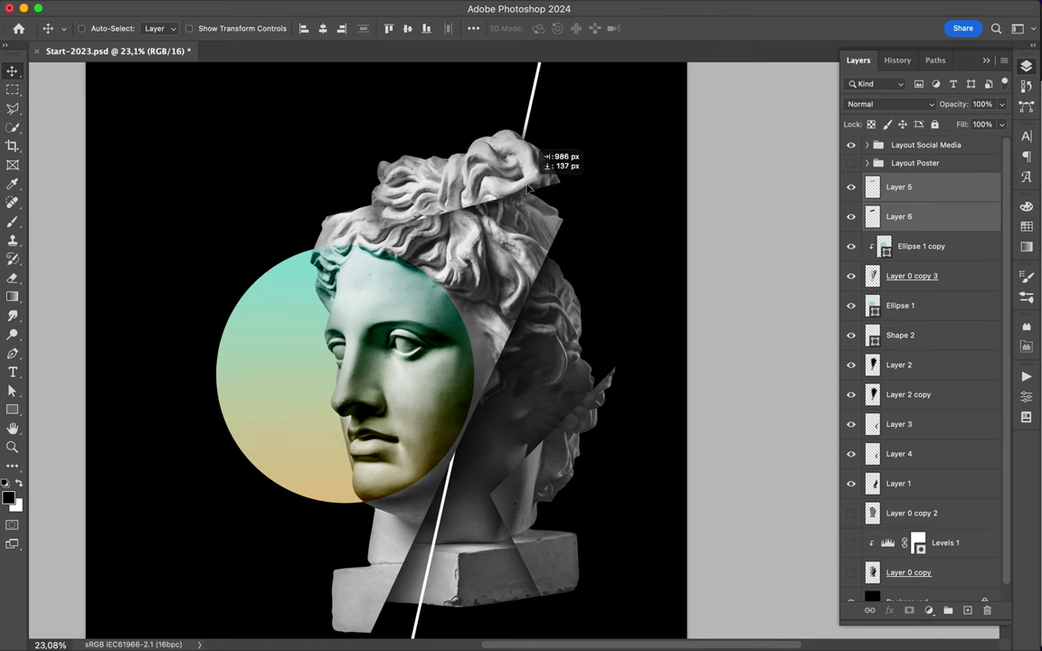
{"action": "scroll", "coordinate": [579, 210], "scroll_direction": "down", "scroll_amount": 2}
{"action": "scroll", "coordinate": [532, 306], "scroll_direction": "up", "scroll_amount": 3}
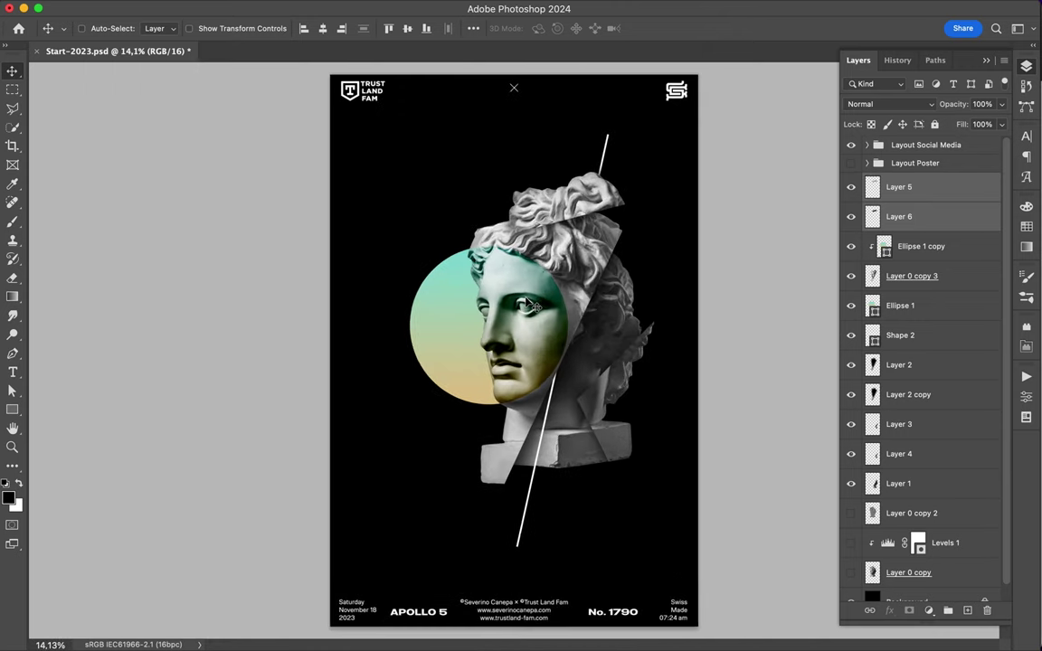
- Try copying a base selection from Layer 1, then undo the copied piece
{"action": "scroll", "coordinate": [593, 441], "scroll_direction": "up", "scroll_amount": 3}
{"action": "key", "text": "l"}
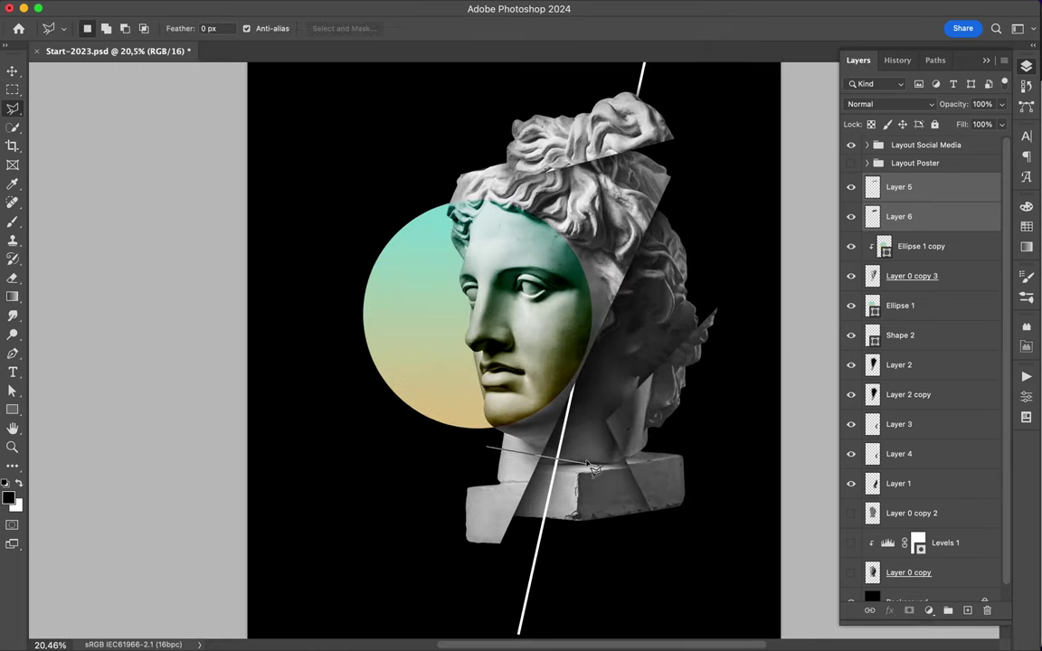
{"action": "left_click", "coordinate": [386, 532]}
{"action": "key", "text": "ctrl+c"}
{"action": "left_click", "coordinate": [600, 237]}
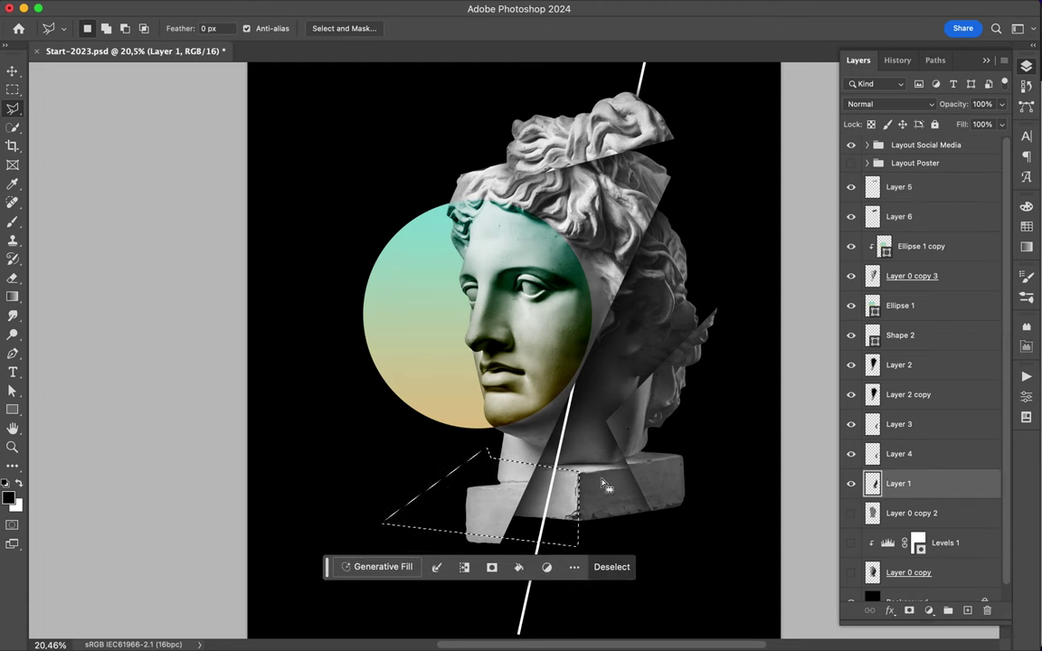
{"action": "left_click", "coordinate": [678, 270], "text": "ctrl"}
{"action": "key", "text": "f"}
{"action": "left_click", "coordinate": [674, 264], "text": "ctrl"}
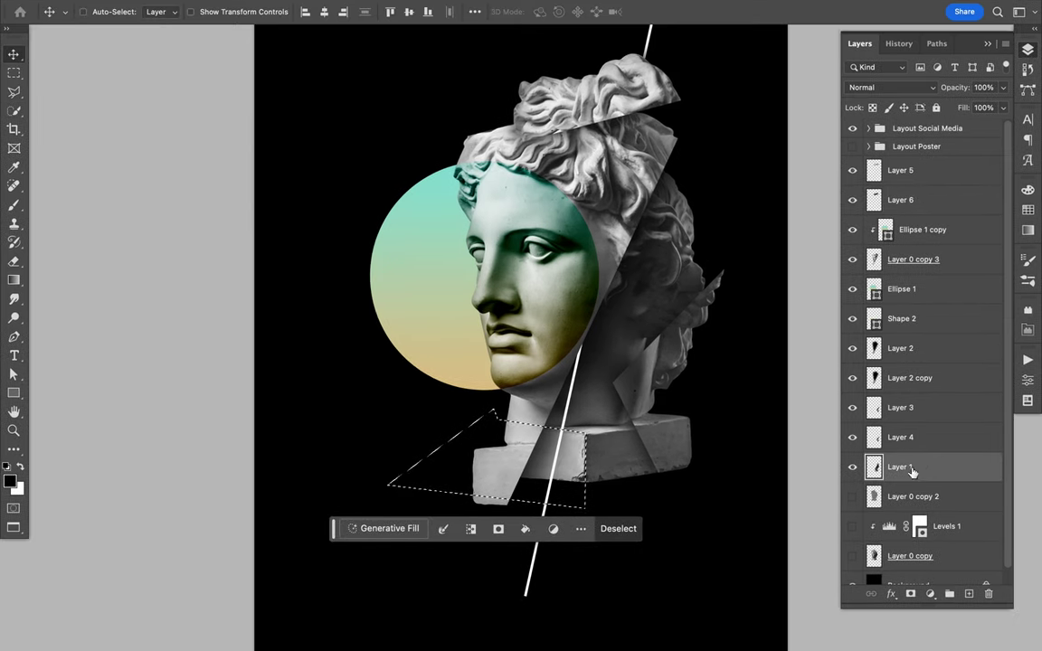
{"action": "key", "text": "ctrl+j"}
{"action": "key", "text": "BackSpace"}
- Outline a chunk of the base, copy it to Layer 7, and shift it down and right
{"action": "key", "text": "l"}
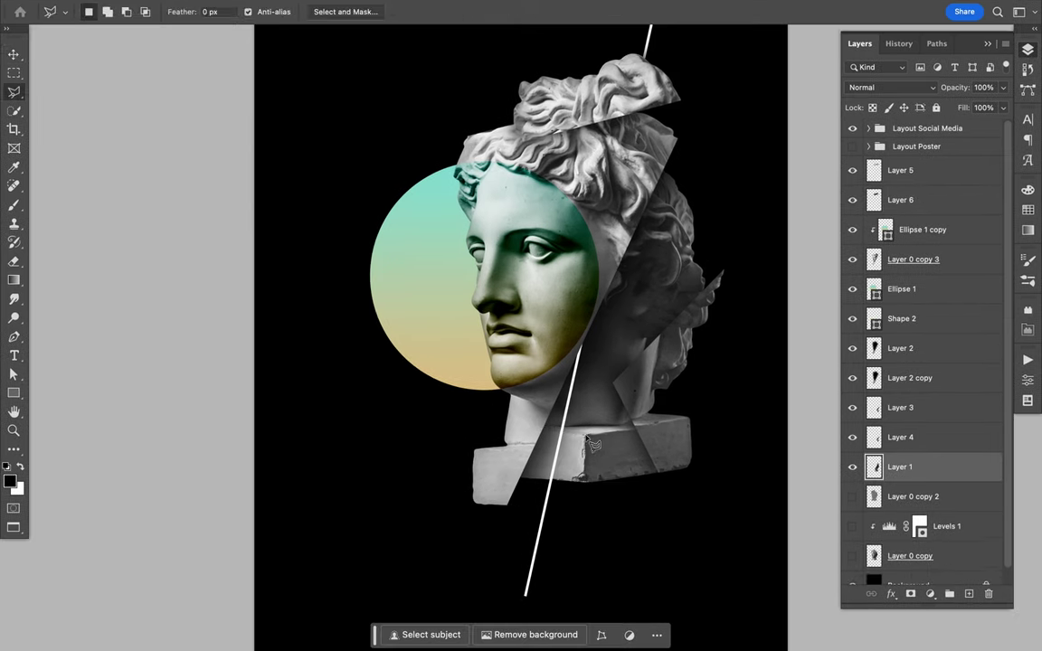
{"action": "left_click", "coordinate": [585, 433]}
{"action": "left_click", "coordinate": [708, 418]}
{"action": "left_click", "coordinate": [592, 448]}
{"action": "key", "text": "ctrl+j"}
{"action": "key", "text": "v"}
{"action": "left_click_drag", "start_coordinate": [592, 447], "coordinate": [626, 491]}
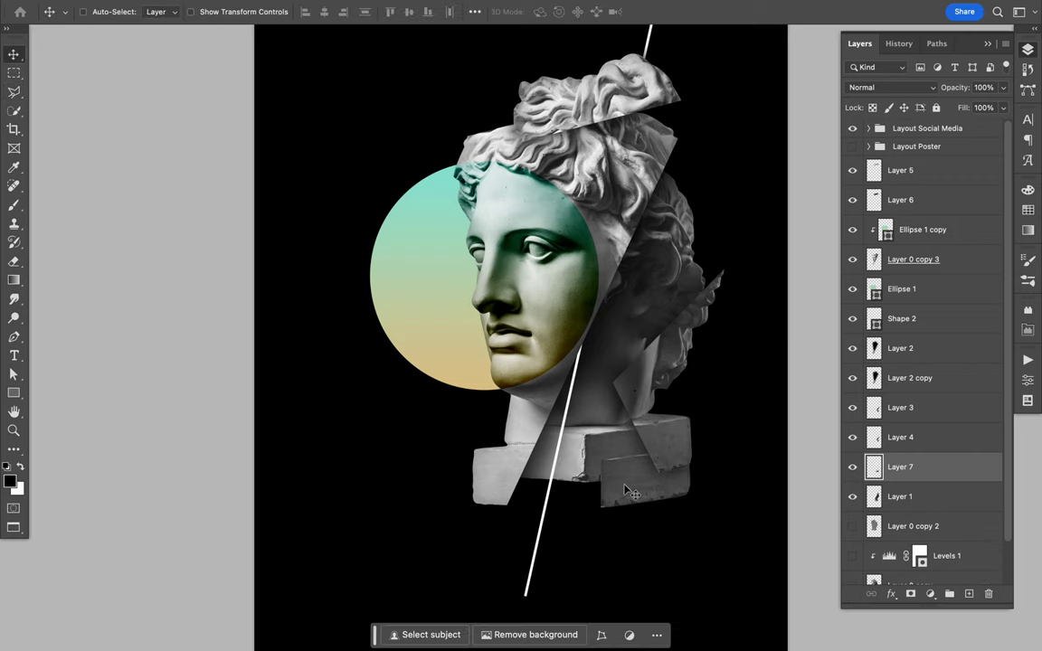
- Reorder Layer 7, add shadow Layer 8 beneath it, and load the chunk's outline as a selection
{"action": "mouse_move", "coordinate": [911, 467]}
{"action": "left_mouse_down"}
{"action": "mouse_move", "coordinate": [904, 186]}
{"action": "mouse_move", "coordinate": [921, 484]}
{"action": "left_mouse_up"}
{"action": "left_click", "coordinate": [969, 593], "text": "ctrl"}
{"action": "left_click", "coordinate": [873, 467], "text": "ctrl"}
{"action": "key", "text": "b"}
{"action": "key", "text": "m"}
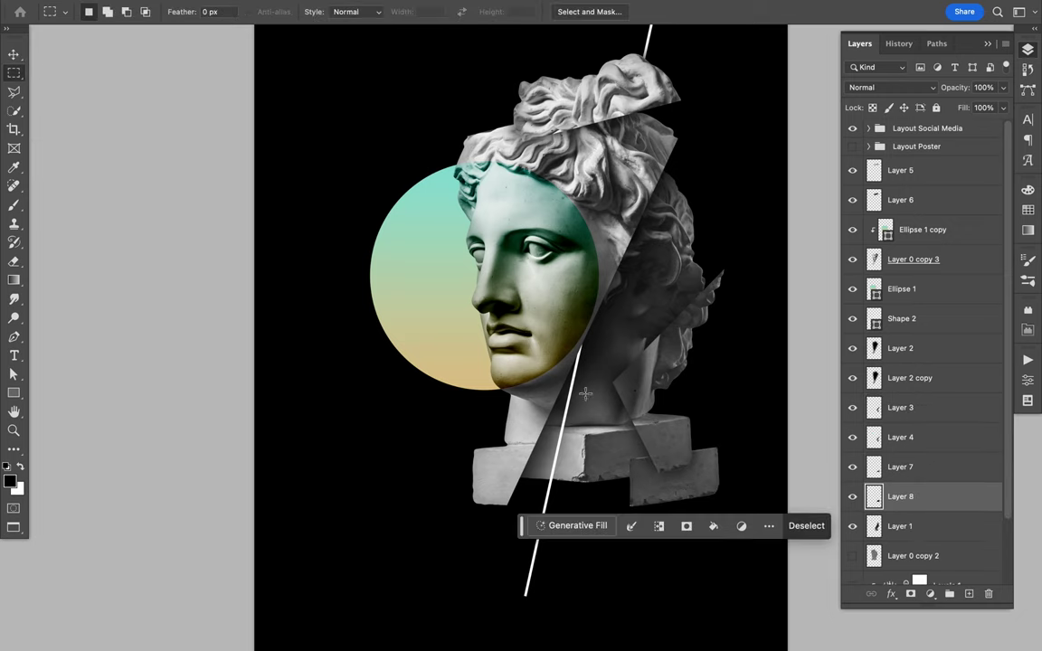
{"action": "key", "text": "ctrl+d"}
{"action": "left_click", "coordinate": [367, 9]}
{"action": "key", "text": "Escape"}
{"action": "key", "text": "v"}
{"action": "key", "text": "ctrl+minus"}
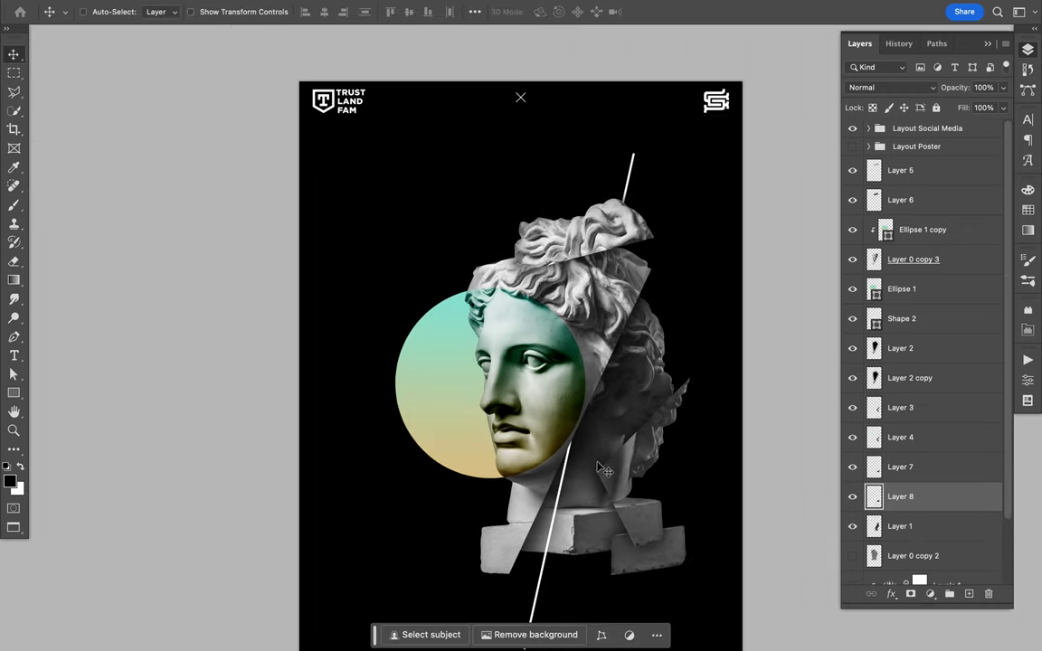
{"action": "left_click", "coordinate": [615, 233]}
- Copy a slice of the upper hair to a new layer and move it left and down, beneath Layer 6
{"action": "key", "text": "l"}
{"action": "left_click", "coordinate": [457, 219]}
{"action": "left_click", "coordinate": [631, 169]}
{"action": "left_click", "coordinate": [719, 252]}
{"action": "double_click", "coordinate": [443, 317]}
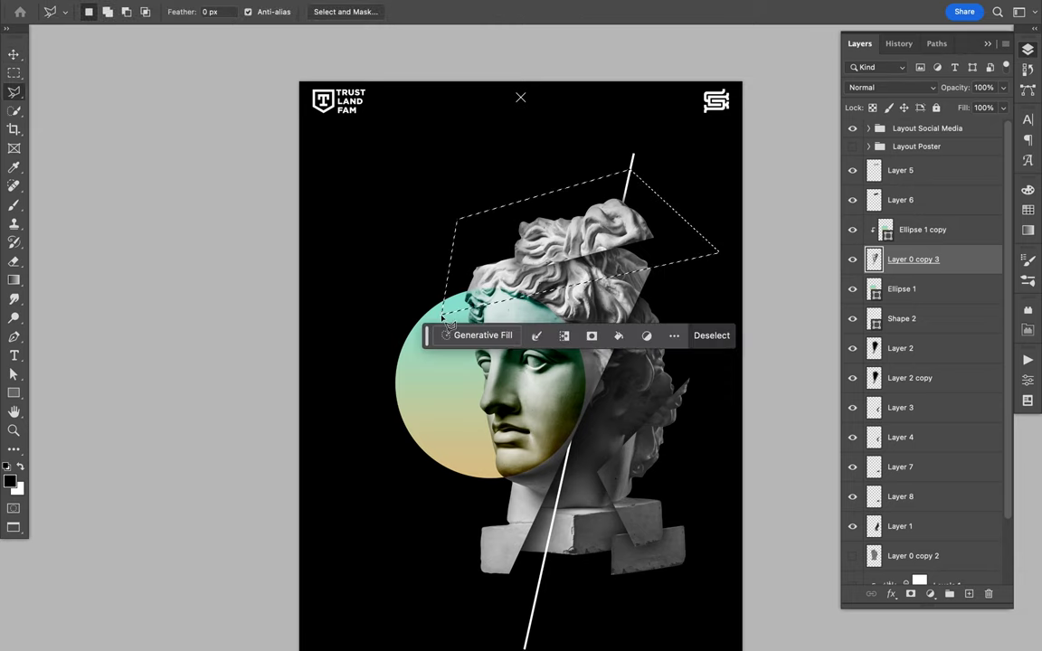
{"action": "key", "text": "ctrl+j"}
{"action": "key", "text": "v"}
{"action": "left_click_drag", "start_coordinate": [798, 216], "coordinate": [630, 251]}
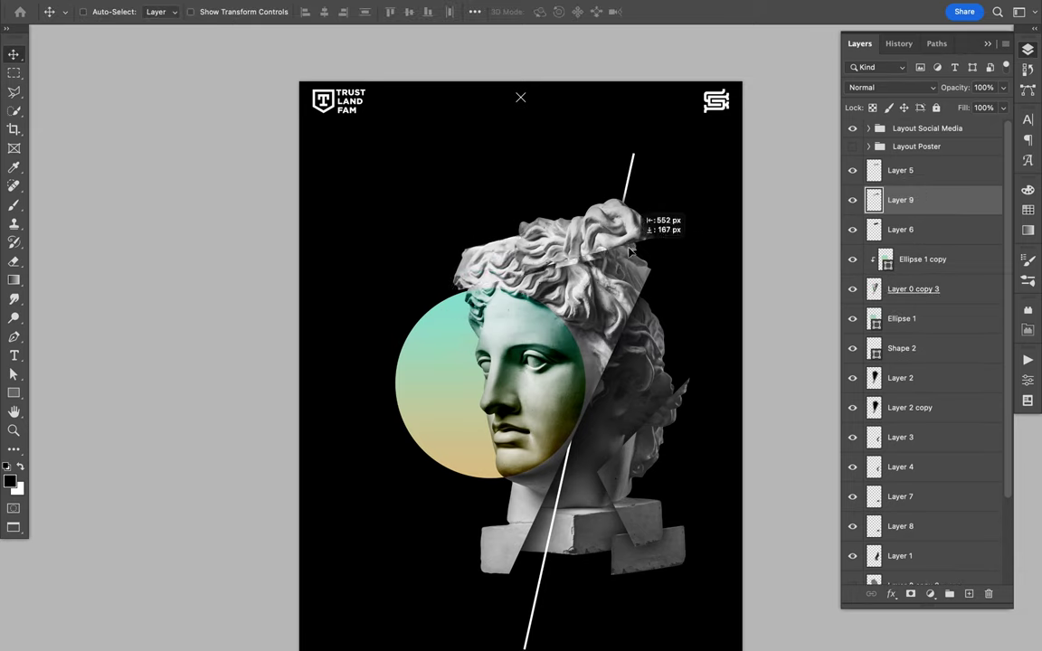
{"action": "left_click_drag", "start_coordinate": [900, 230], "coordinate": [900, 190]}
{"action": "left_click_drag", "start_coordinate": [624, 237], "coordinate": [597, 204]}
- Rotate the hair slice into place and merge it down into Layer 0 copy 3
{"action": "key", "text": "ctrl+t"}
{"action": "left_click_drag", "start_coordinate": [678, 264], "coordinate": [665, 265]}
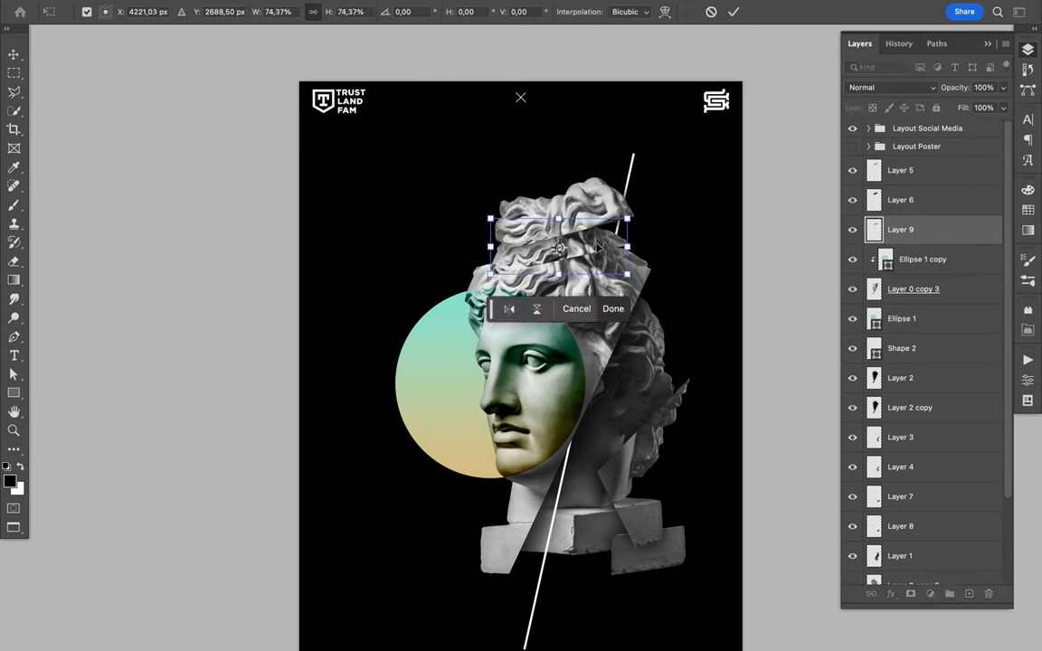
{"action": "key", "text": "Return"}
{"action": "key", "text": "ctrl+bracketleft"}
{"action": "key", "text": "ctrl+e"}
{"action": "key", "text": "m"}
{"action": "key", "text": "ctrl+d"}
- Draw a tall thin rectangle left of the statue with white fill and no stroke
{"action": "key", "text": "v"}
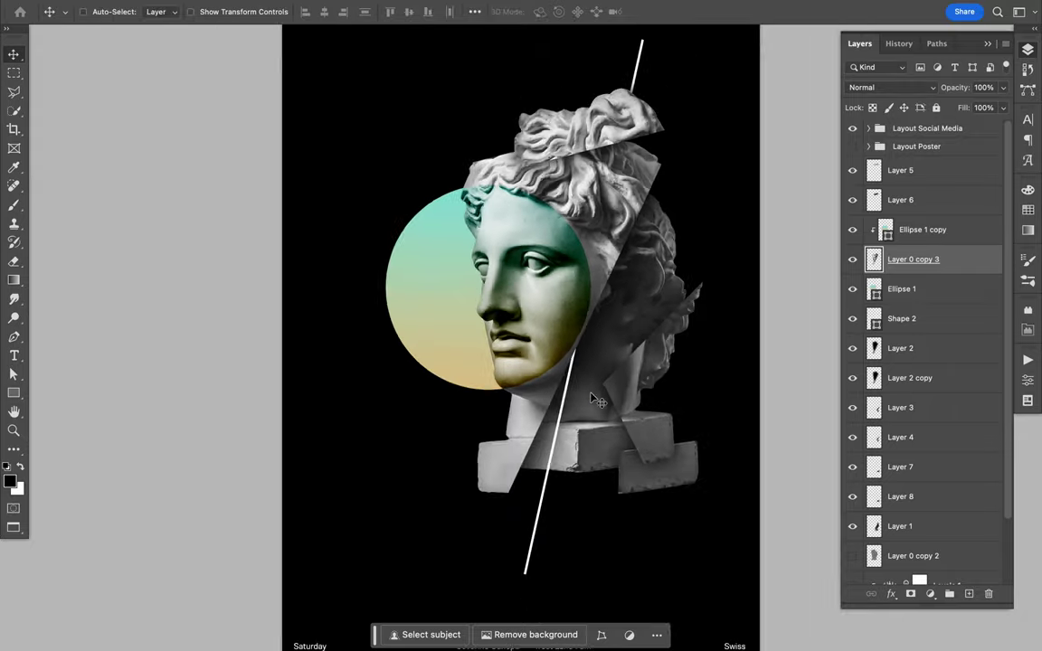
{"action": "scroll", "coordinate": [520, 497], "scroll_direction": "up", "scroll_amount": 5}
{"action": "key", "text": "ctrl+0"}
{"action": "key", "text": "u"}
{"action": "left_click_drag", "start_coordinate": [233, 328], "coordinate": [241, 440]}
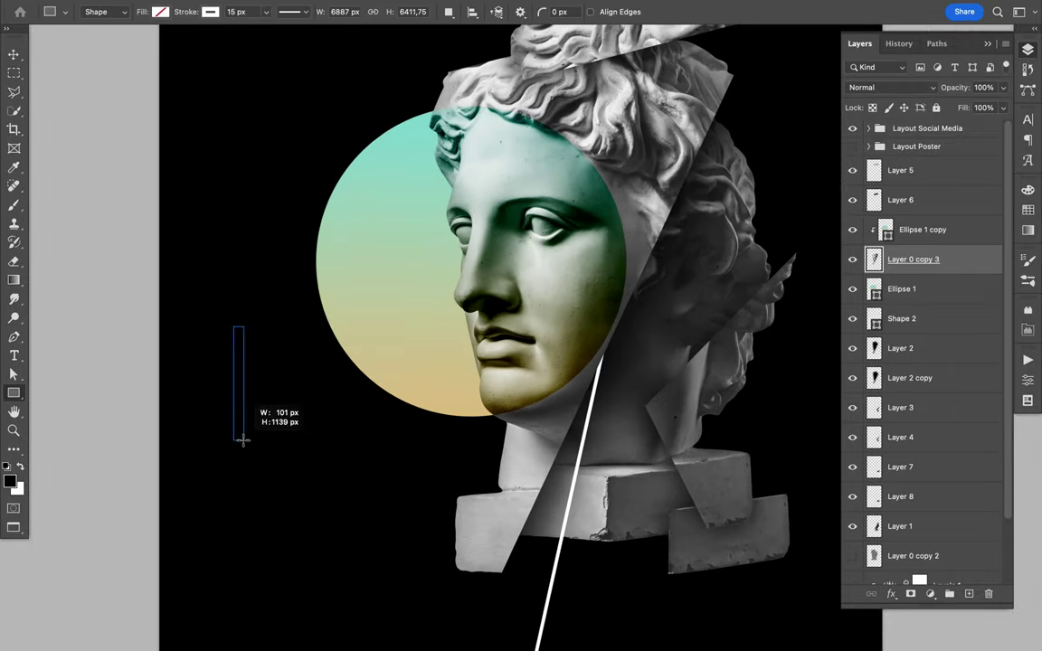
{"action": "key", "text": "a"}
{"action": "left_click", "coordinate": [216, 11]}
{"action": "left_click", "coordinate": [163, 89]}
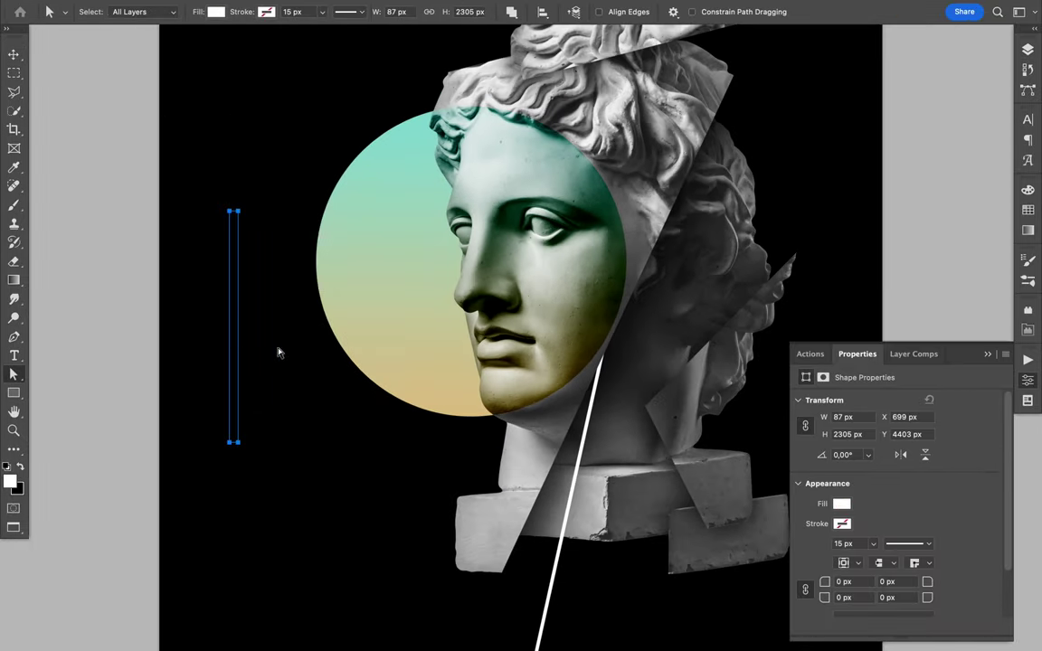
- Duplicate the stripe twice so three white stripes sit side by side
{"action": "key", "text": "F7"}
{"action": "left_click_drag", "start_coordinate": [874, 204], "coordinate": [904, 169]}
{"action": "key", "text": "v"}
{"action": "left_click_drag", "start_coordinate": [233, 318], "coordinate": [265, 323]}
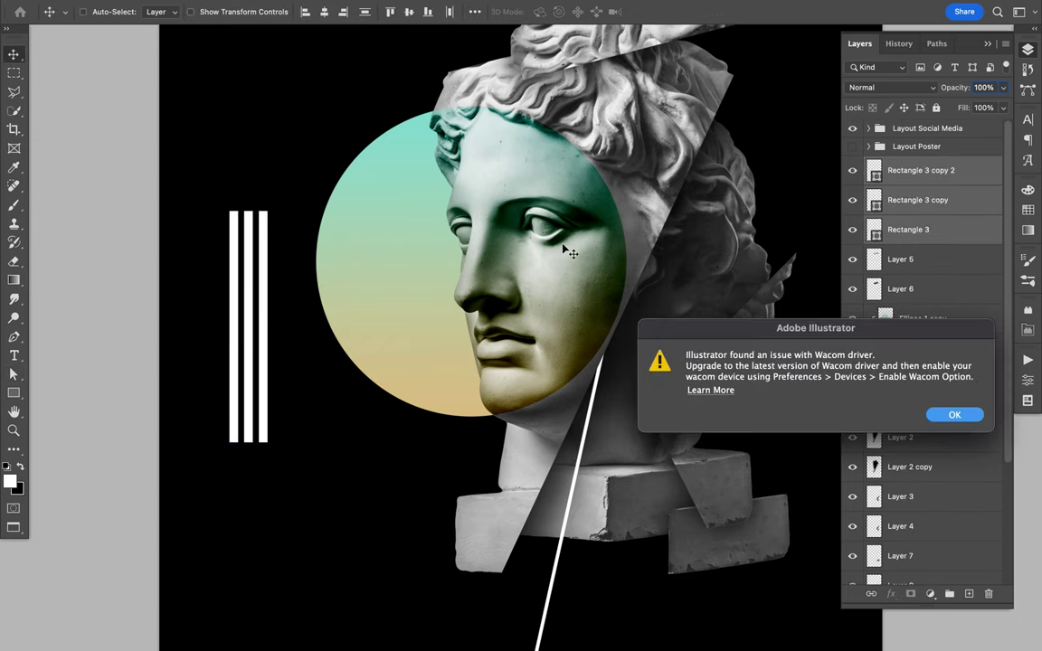
{"action": "left_click", "coordinate": [936, 414]}
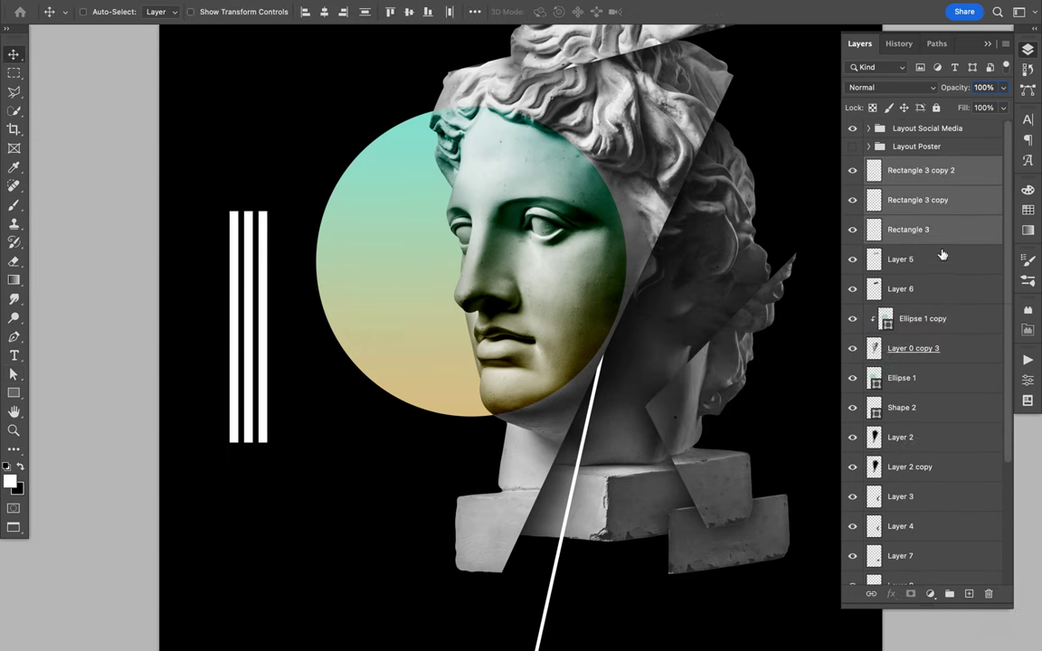
- Merge the three stripes into one layer and apply a Wave distortion to them
{"action": "key", "text": "super+e"}
{"action": "left_click", "coordinate": [363, 8]}
{"action": "mouse_move", "coordinate": [374, 221]}
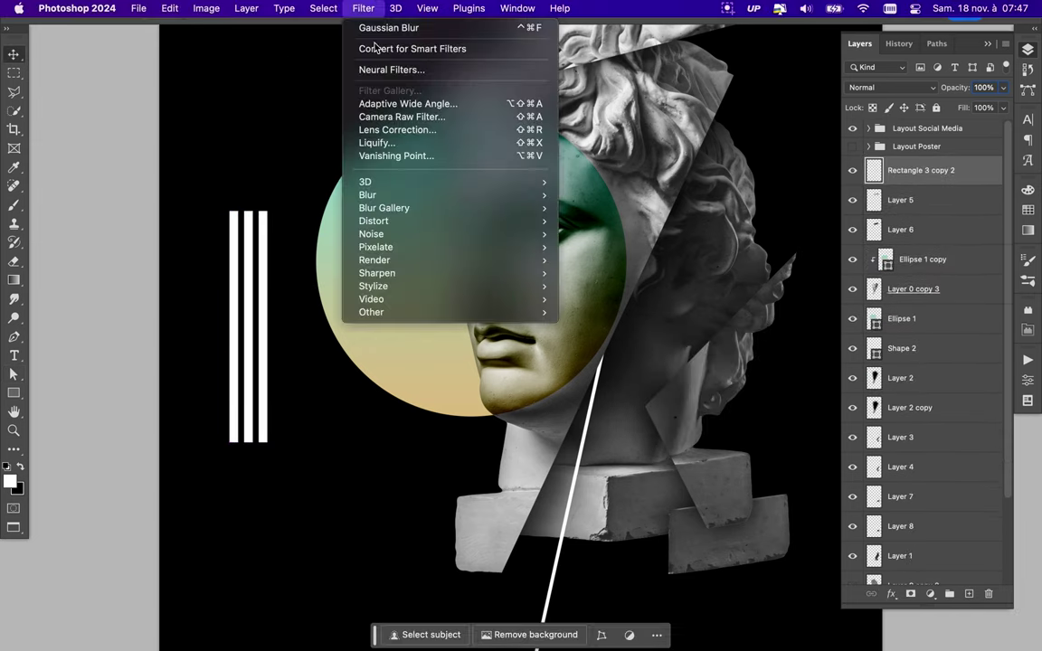
{"action": "left_click", "coordinate": [605, 312]}
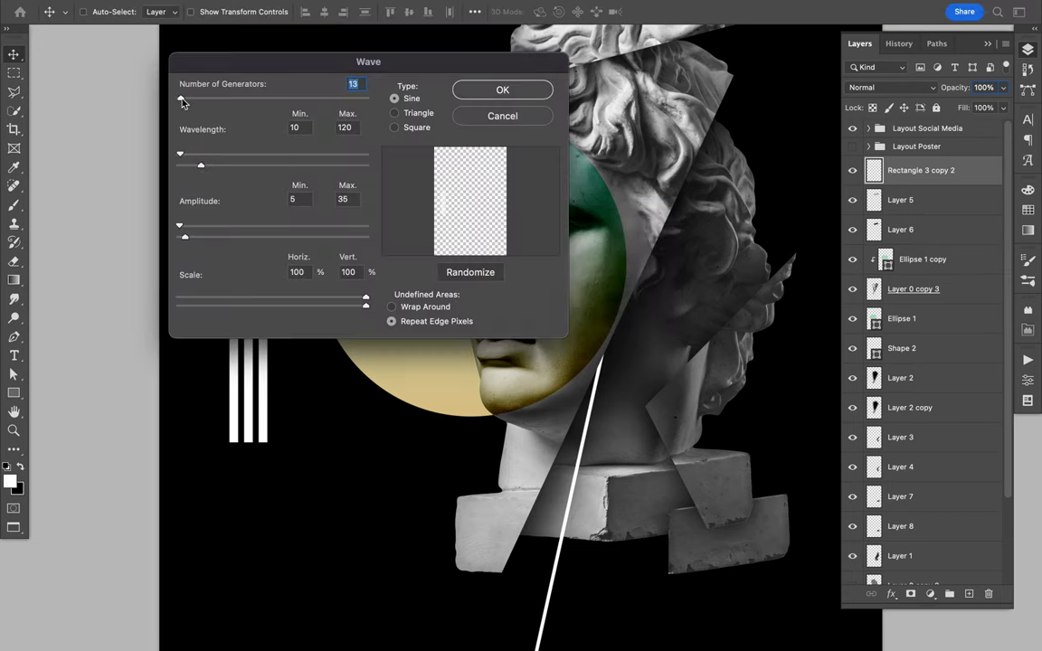
{"action": "left_click", "coordinate": [504, 89]}
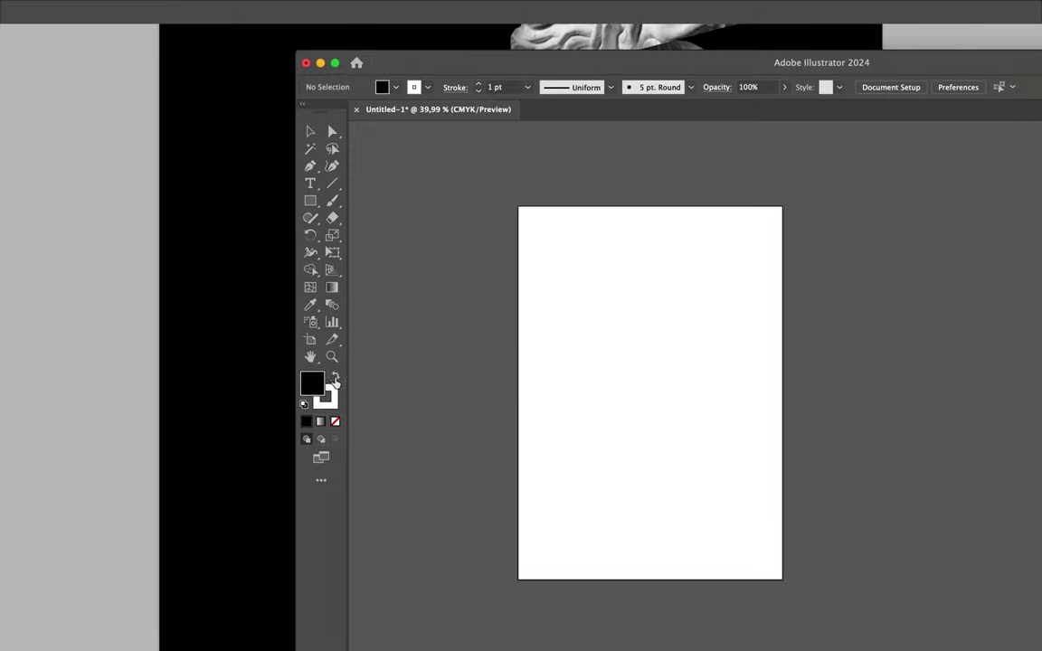
- Draw a tall black bar with no stroke on the new Letter page
{"action": "left_click", "coordinate": [326, 396]}
{"action": "left_click", "coordinate": [335, 421]}
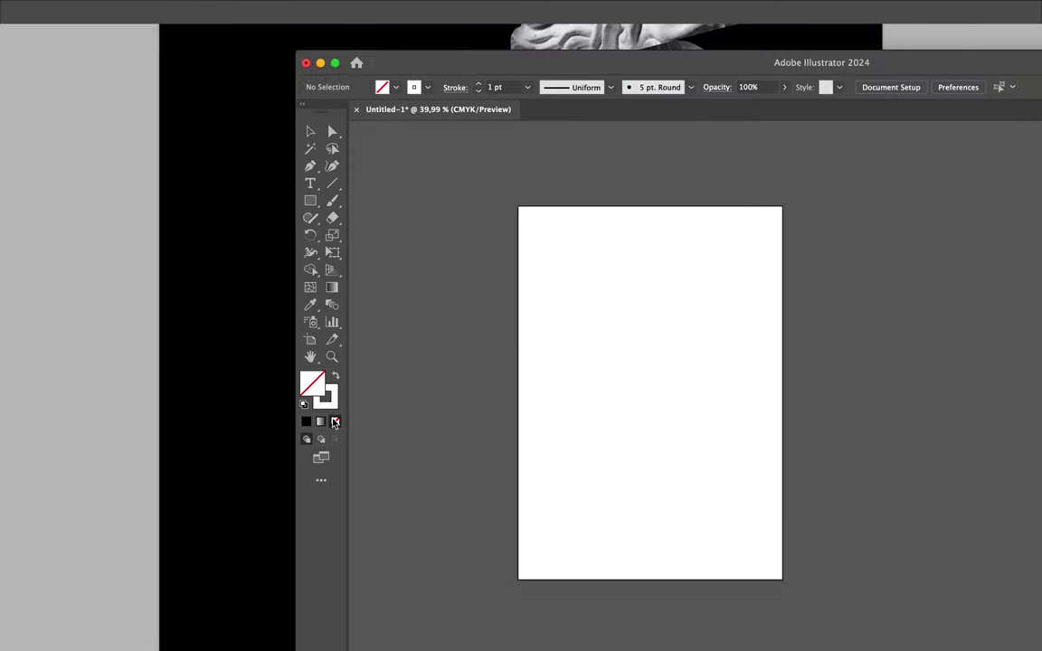
{"action": "key", "text": "x"}
{"action": "key", "text": "m"}
{"action": "left_click_drag", "start_coordinate": [586, 293], "coordinate": [600, 399]}
{"action": "key", "text": "v"}
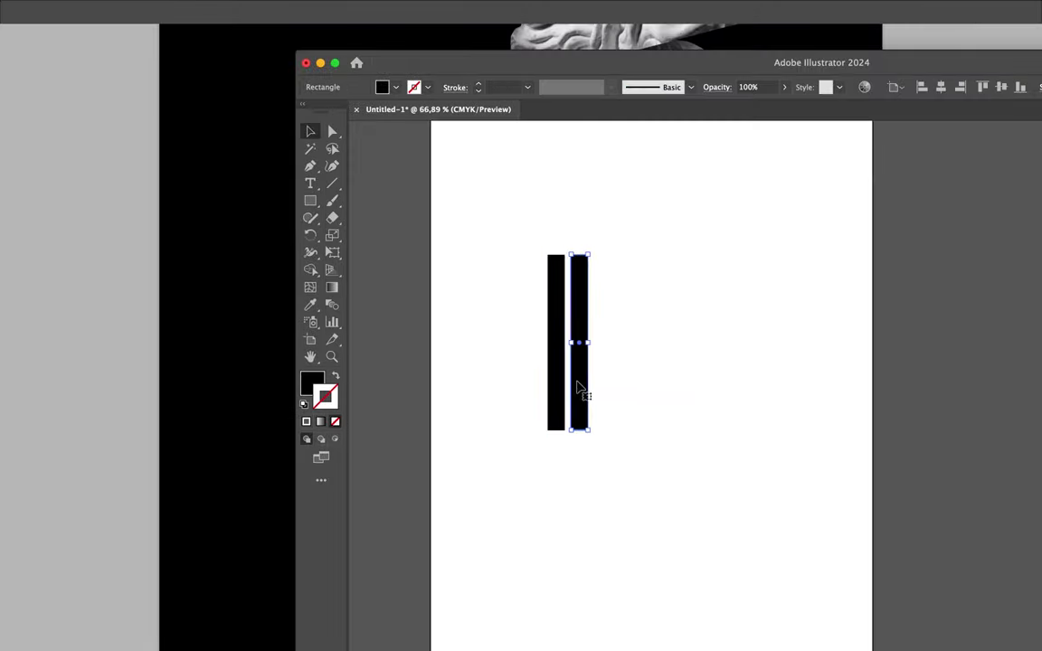
- Give the bar a 20 pt stroke and a smooth Zig Zag effect, 15 pt size with 6 ridges
{"action": "left_click", "coordinate": [297, 9]}
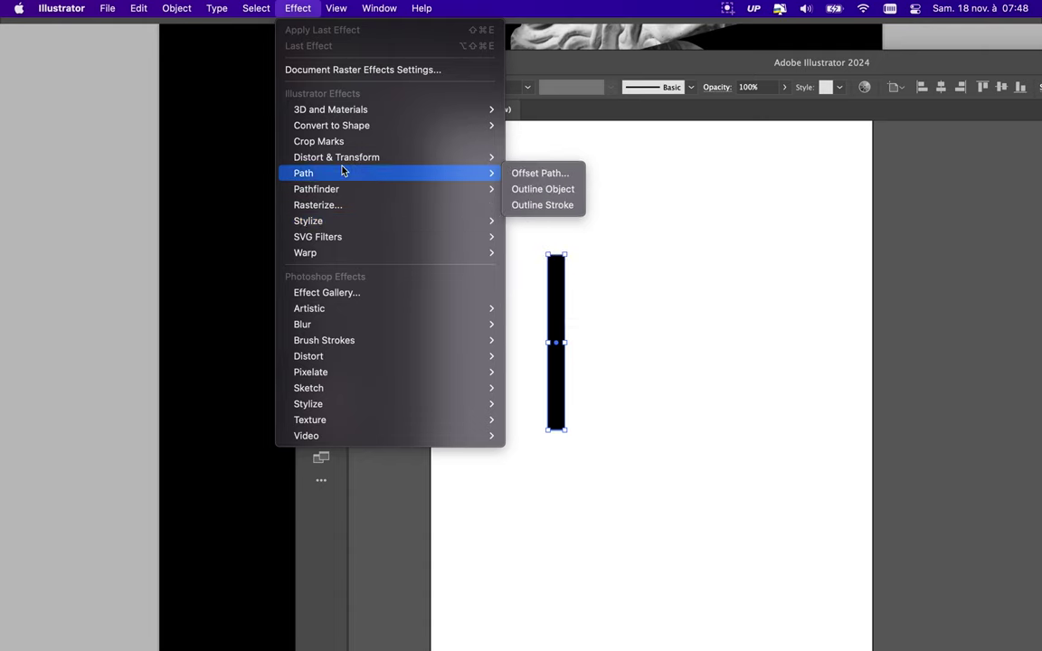
{"action": "mouse_move", "coordinate": [336, 157]}
{"action": "left_click", "coordinate": [531, 187]}
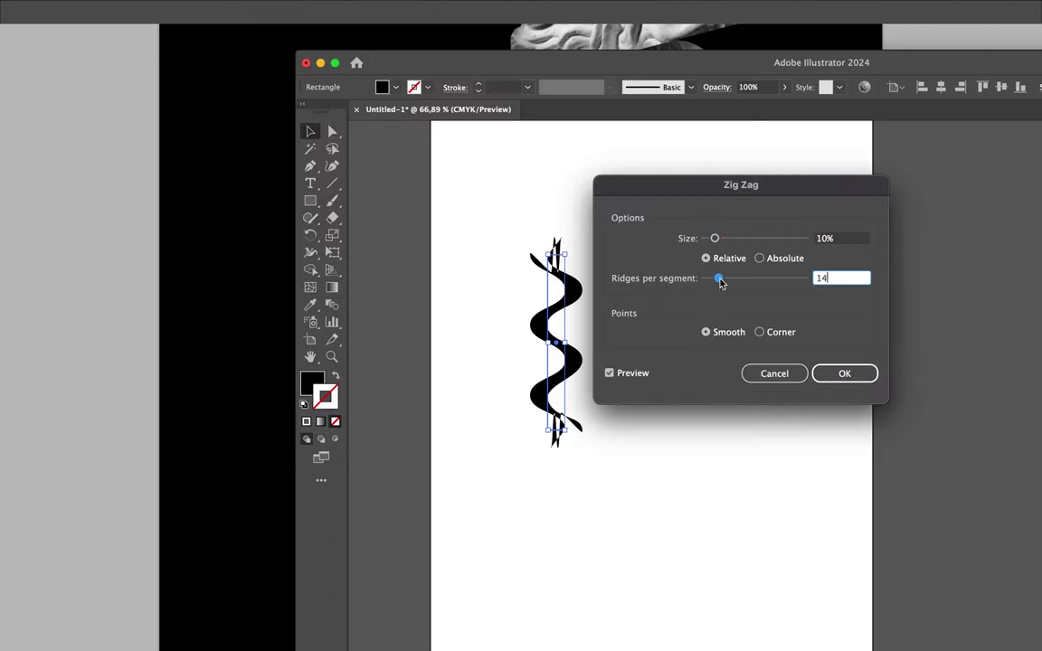
{"action": "left_click", "coordinate": [759, 257]}
{"action": "left_click", "coordinate": [775, 373]}
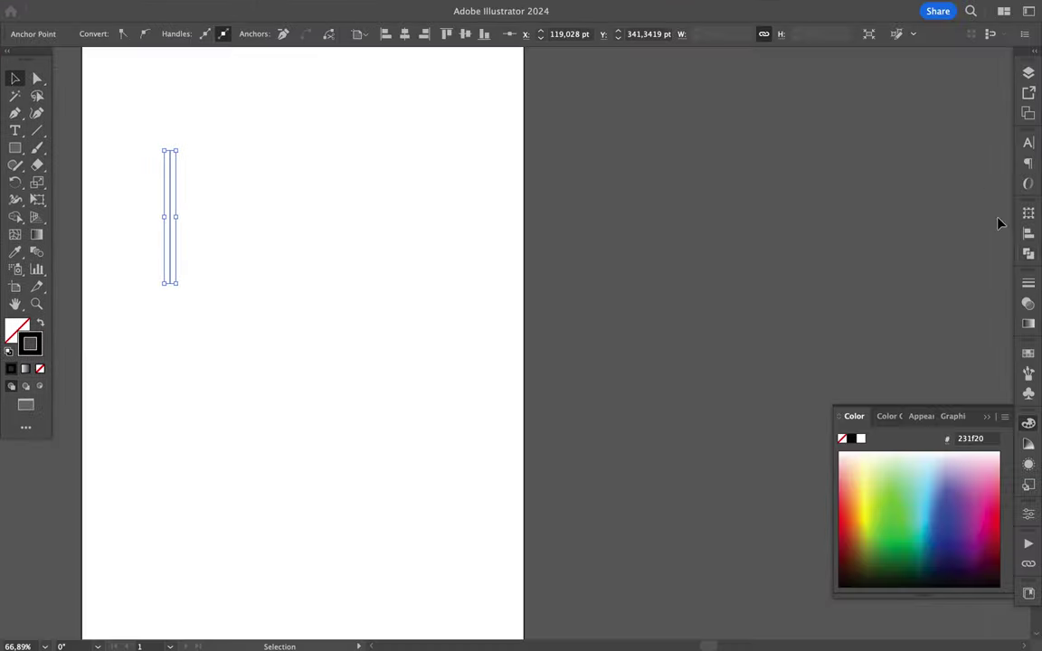
{"action": "left_click", "coordinate": [1029, 283]}
{"action": "left_click", "coordinate": [217, 7]}
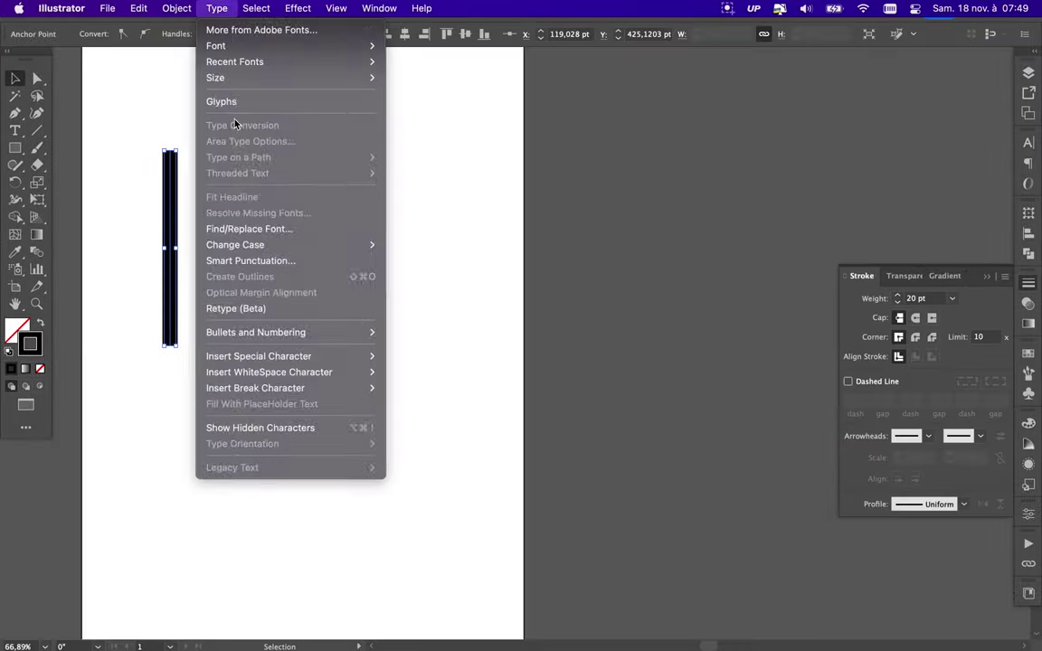
{"action": "left_click", "coordinate": [558, 256]}
{"action": "left_click", "coordinate": [706, 259]}
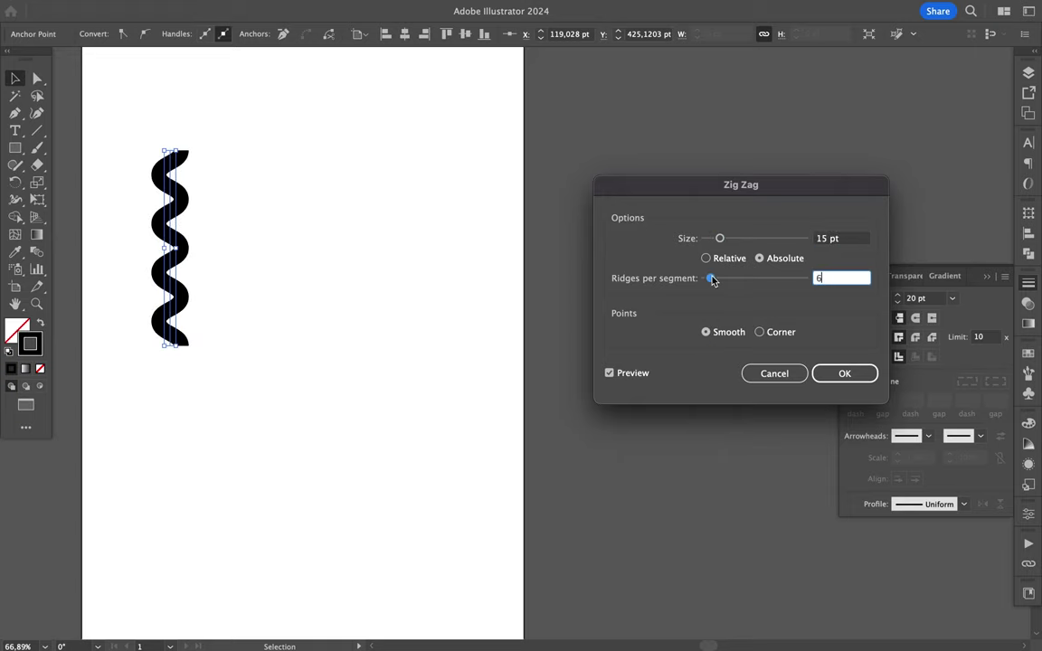
{"action": "key", "text": "Return"}
- Duplicate the wave twice on the face and add a new layer above Ellipse 1 copy
{"action": "left_click_drag", "start_coordinate": [193, 280], "coordinate": [582, 298]}
{"action": "key", "text": "ctrl+d"}
{"action": "key", "text": "ctrl+d"}
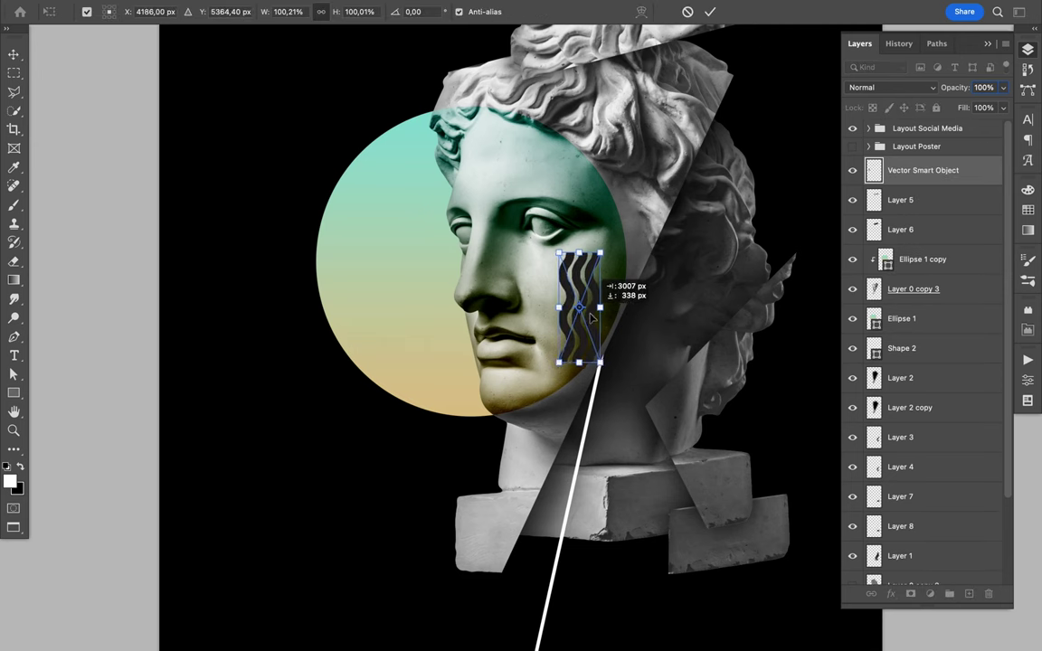
{"action": "key", "text": "Return"}
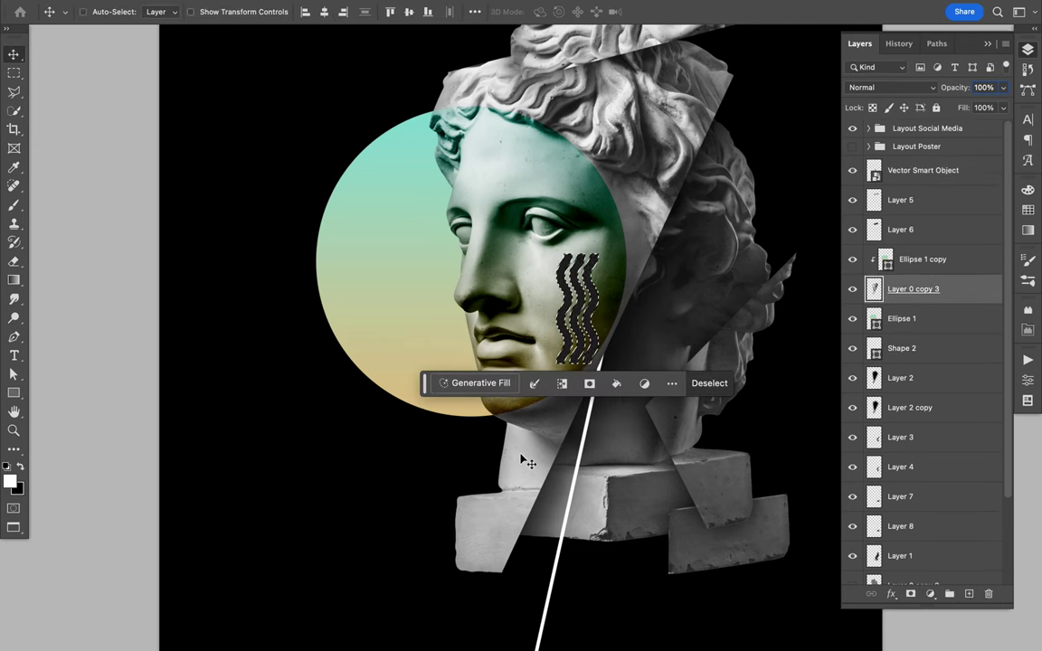
{"action": "key", "text": "ctrl+shift+alt+n"}
{"action": "mouse_move", "coordinate": [911, 288]}
{"action": "left_mouse_down"}
{"action": "mouse_move", "coordinate": [942, 251]}
{"action": "mouse_move", "coordinate": [876, 174]}
{"action": "left_mouse_up"}
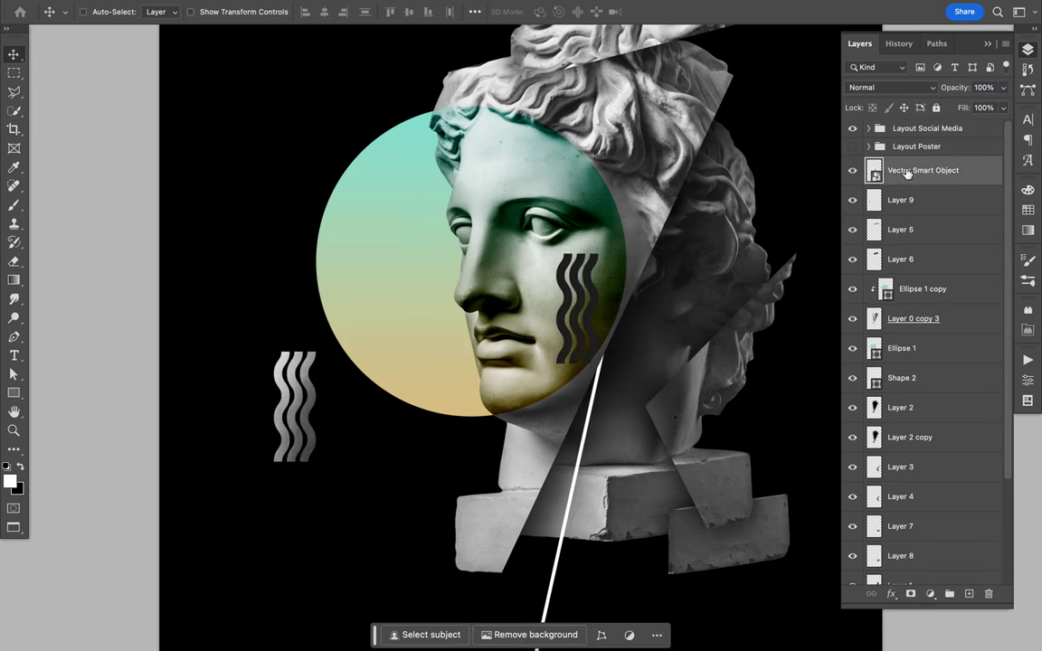
- Draw a white, stroke-less rectangle over the waves and clip it to them
{"action": "left_click_drag", "start_coordinate": [546, 249], "coordinate": [620, 373]}
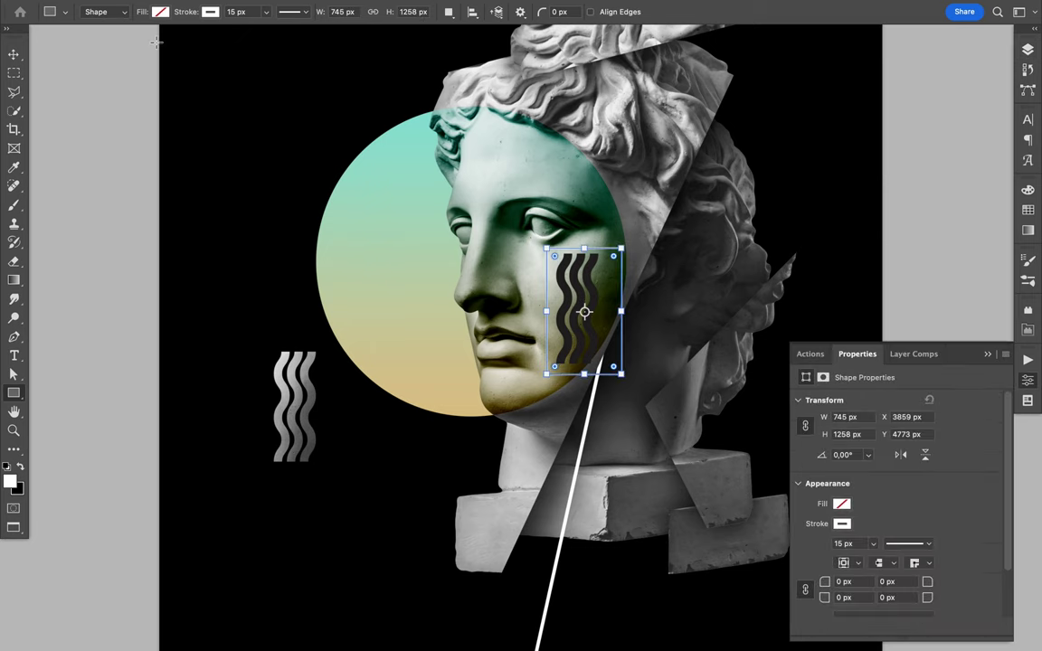
{"action": "left_click", "coordinate": [210, 12]}
{"action": "left_click", "coordinate": [160, 12]}
{"action": "left_click", "coordinate": [69, 89]}
{"action": "key", "text": "Escape"}
{"action": "key", "text": "F7"}
{"action": "left_click", "coordinate": [943, 185], "text": "alt"}
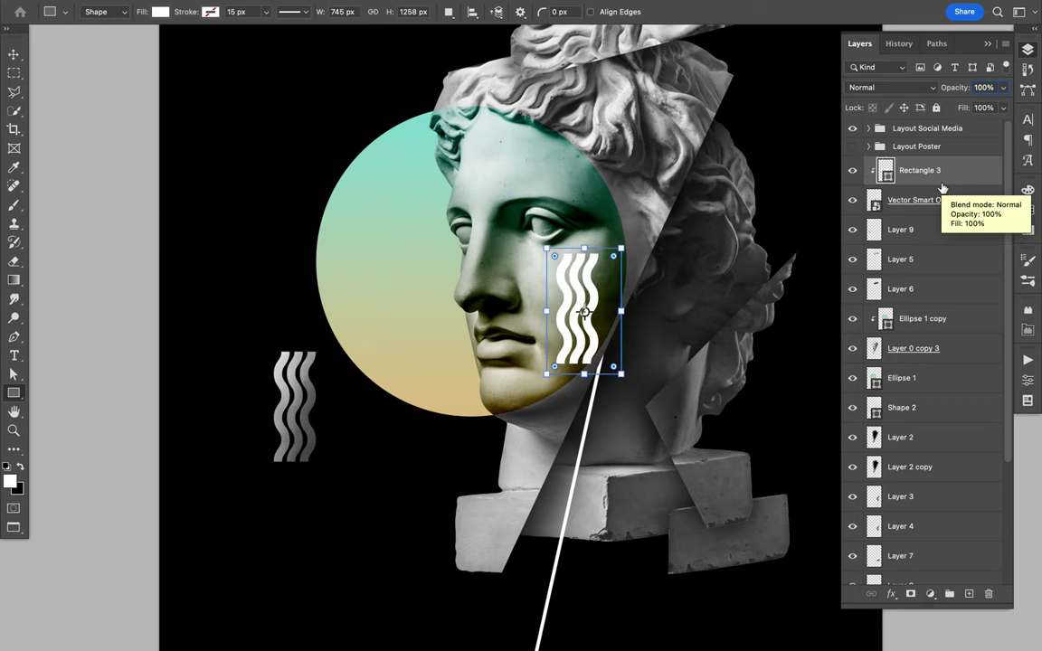
- Rotate the white waves 90° to horizontal, enlarge them, and move them onto the head below Shape 2
{"action": "left_click", "coordinate": [932, 200], "text": "shift"}
{"action": "key", "text": "v"}
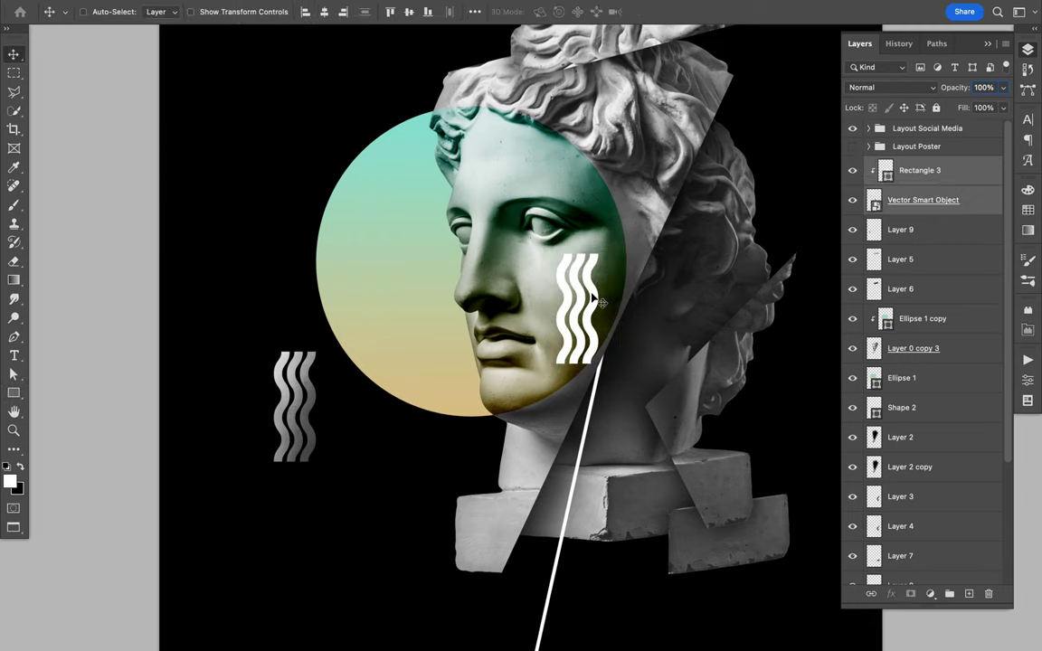
{"action": "key", "text": "ctrl+t"}
{"action": "left_click_drag", "start_coordinate": [638, 380], "coordinate": [697, 232]}
{"action": "left_click_drag", "start_coordinate": [646, 354], "coordinate": [639, 388]}
{"action": "key", "text": "Return"}
{"action": "left_click_drag", "start_coordinate": [589, 321], "coordinate": [685, 321]}
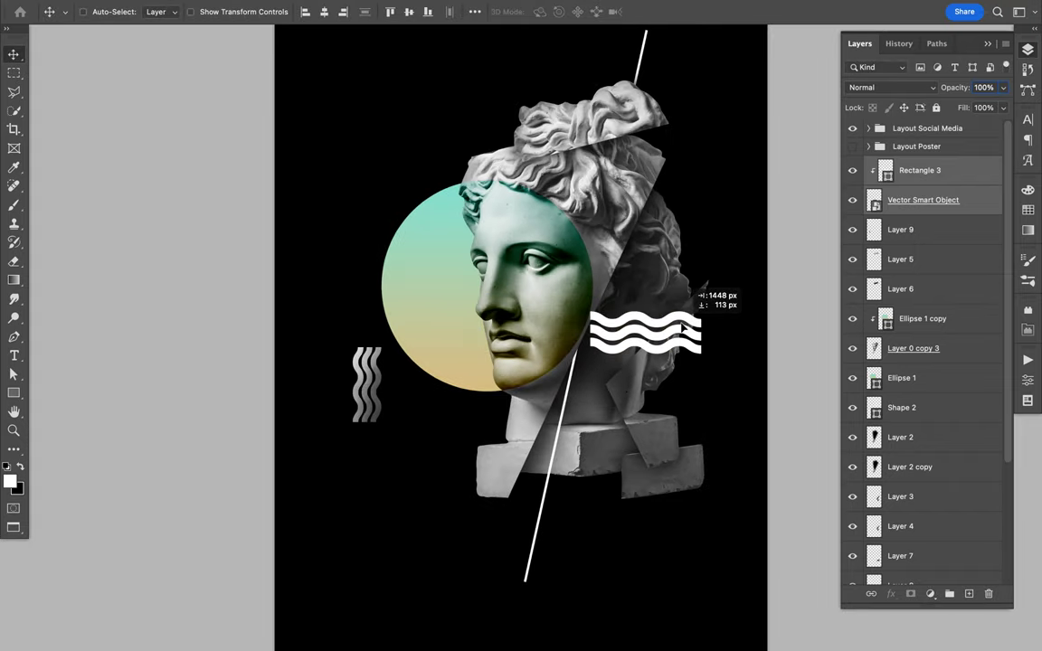
{"action": "left_click_drag", "start_coordinate": [922, 200], "coordinate": [923, 424]}
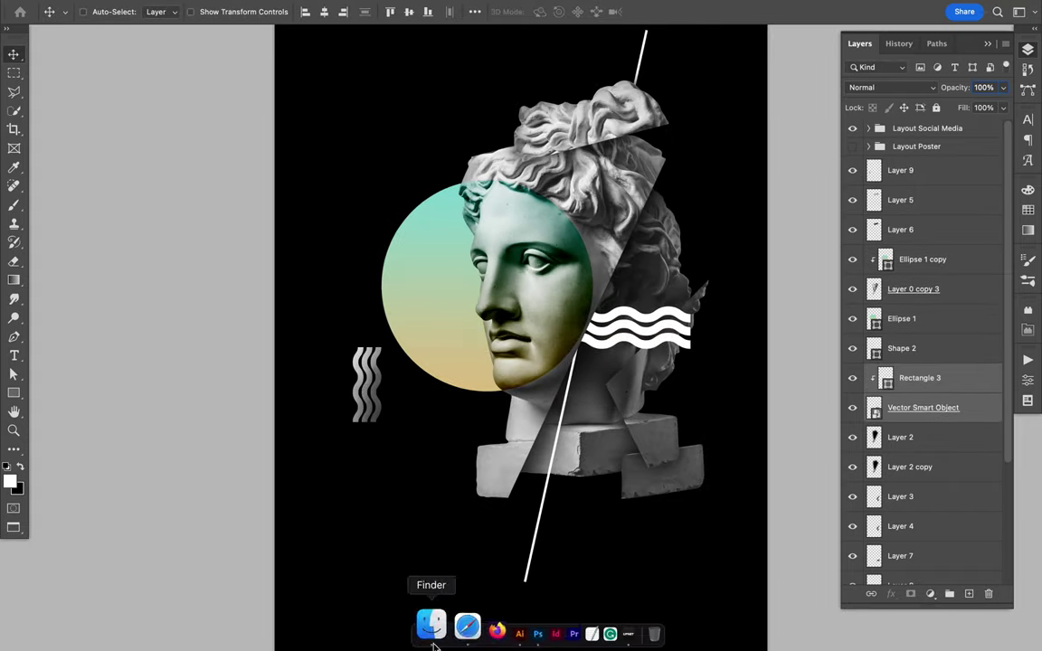
- Resize the second pasted set of waves at the upper left
{"action": "left_click", "coordinate": [411, 627]}
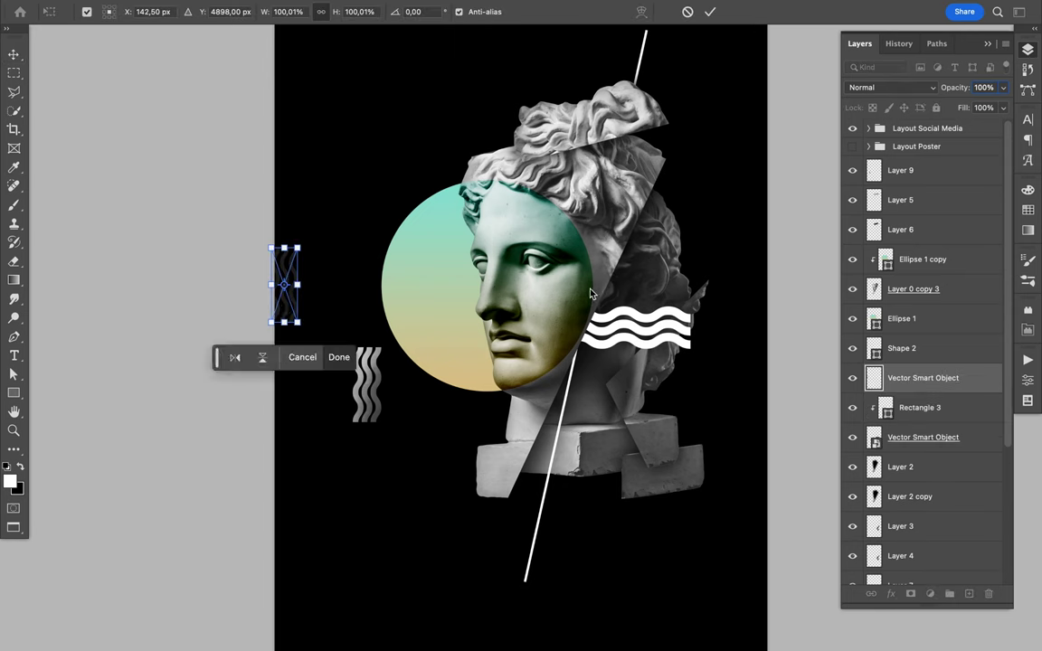
{"action": "left_click_drag", "start_coordinate": [298, 326], "coordinate": [410, 283]}
{"action": "key", "text": "Return"}
- Draw a stroke-less rectangle over the new waves and clip it to them
{"action": "key", "text": "u"}
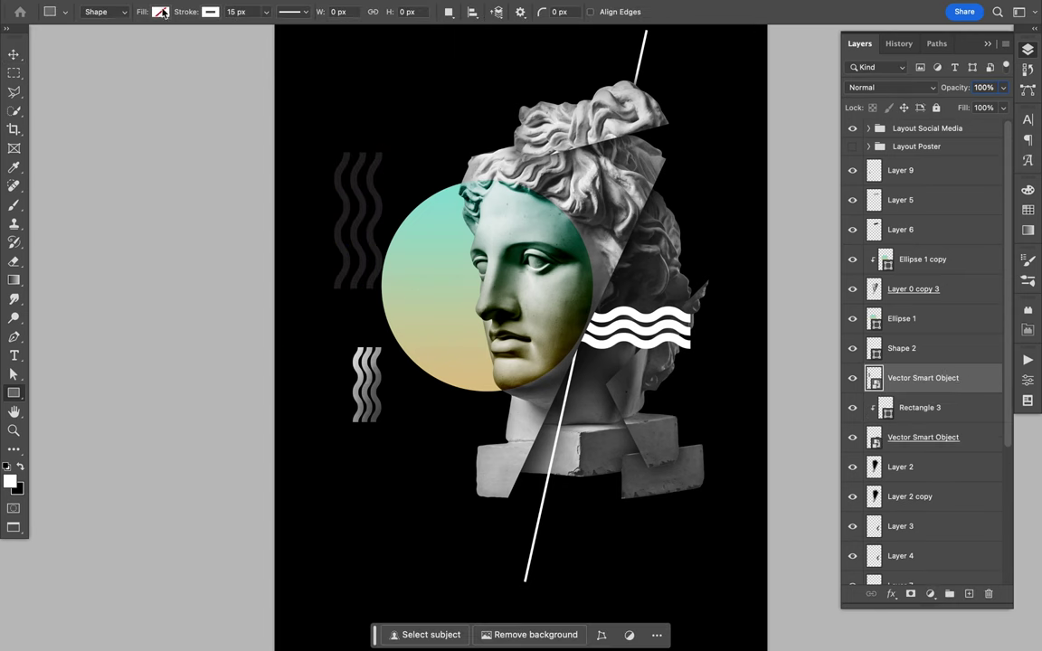
{"action": "left_click", "coordinate": [208, 11]}
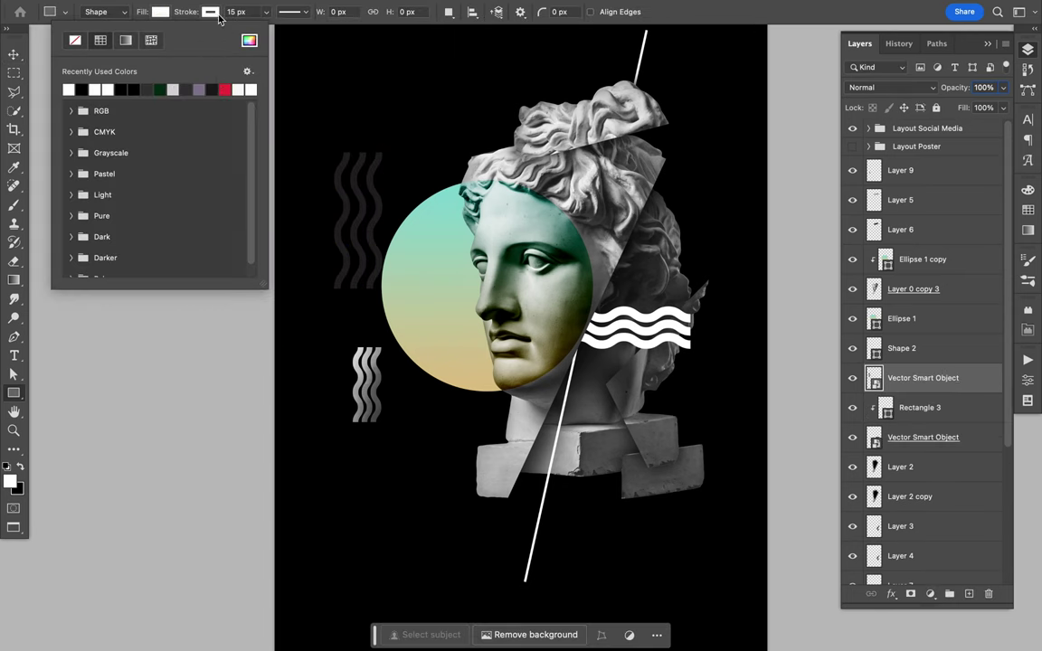
{"action": "left_click", "coordinate": [207, 12]}
{"action": "left_click", "coordinate": [323, 310]}
{"action": "key", "text": "Escape"}
{"action": "left_click_drag", "start_coordinate": [326, 296], "coordinate": [410, 116]}
{"action": "key", "text": "ctrl+alt+g"}
- Delete the two old right-hand white waves layers
{"action": "key", "text": "v"}
{"action": "left_click", "coordinate": [922, 437]}
{"action": "left_click", "coordinate": [923, 467], "text": "shift"}
{"action": "key", "text": "Delete"}
- Rotate the new white waves horizontal and place them over the statue's head on the right
{"action": "left_click", "coordinate": [948, 410]}
{"action": "key", "text": "ctrl+t"}
{"action": "left_click_drag", "start_coordinate": [383, 145], "coordinate": [432, 144]}
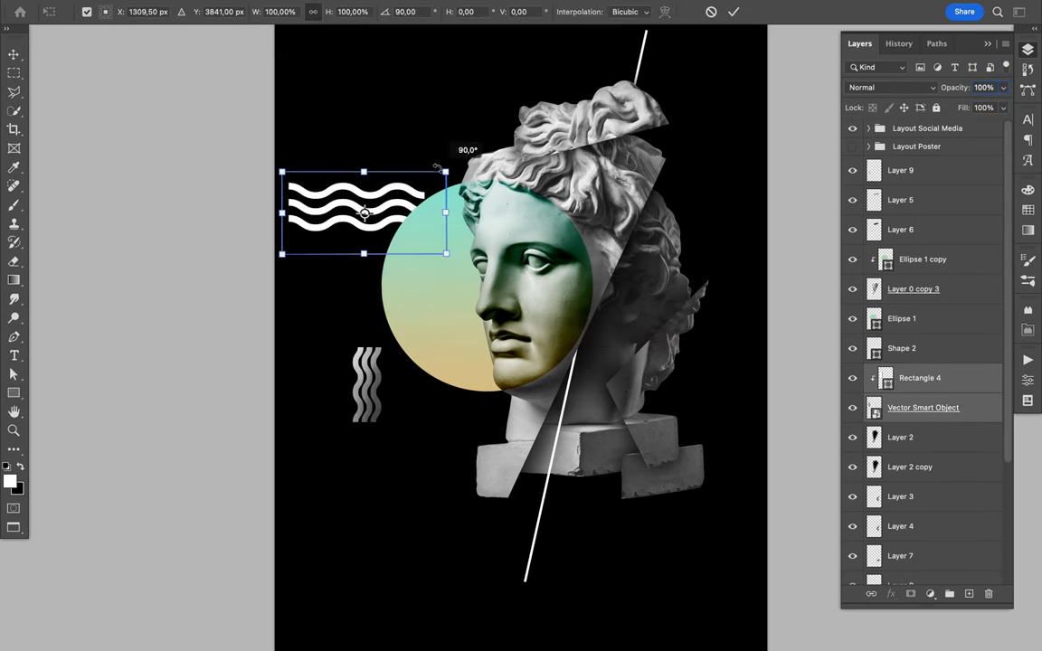
{"action": "left_click_drag", "start_coordinate": [404, 184], "coordinate": [723, 302]}
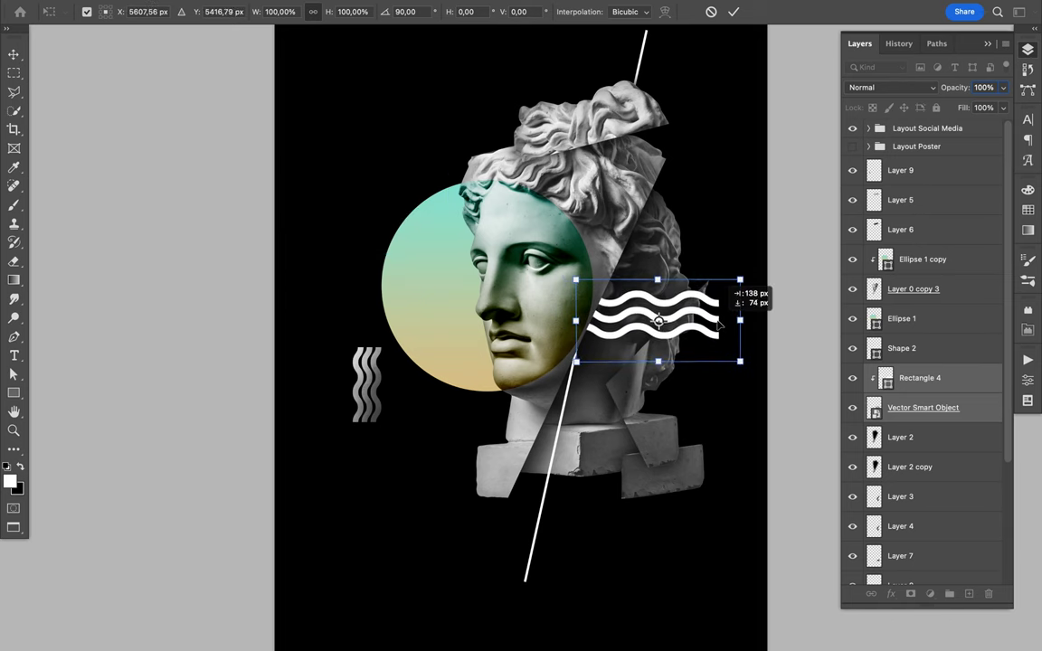
{"action": "key", "text": "Return"}
{"action": "left_click_drag", "start_coordinate": [923, 408], "coordinate": [941, 537]}
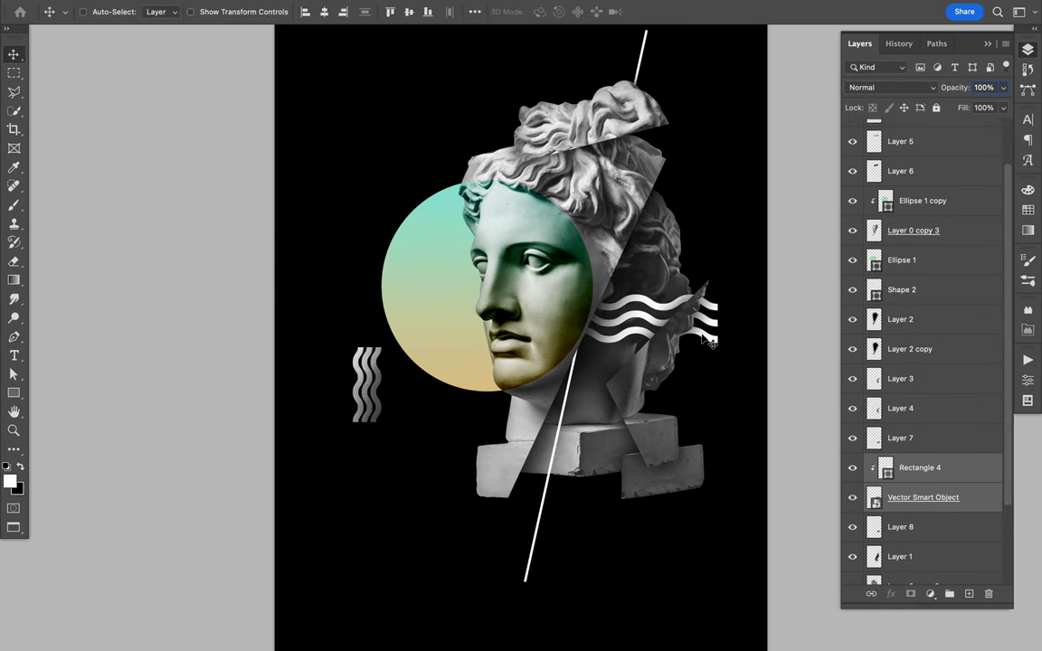
- Lower the left wavy stripes and place a duplicate of them near the top-left
{"action": "key", "text": "ctrl+shift+alt+n"}
{"action": "left_click_drag", "start_coordinate": [358, 431], "coordinate": [360, 542]}
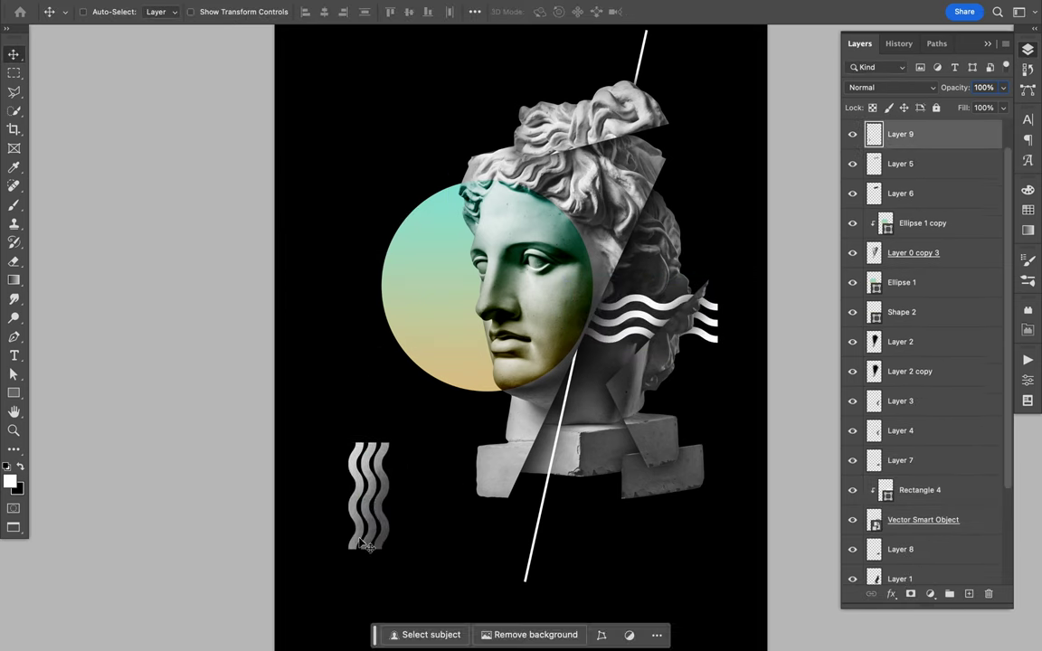
{"action": "key", "text": "ctrl+0"}
{"action": "mouse_move", "coordinate": [414, 395]}
{"action": "left_mouse_down"}
{"action": "mouse_move", "coordinate": [401, 156]}
{"action": "mouse_move", "coordinate": [371, 139]}
{"action": "left_mouse_up"}
{"action": "key", "text": "ctrl+t"}
{"action": "key", "text": "Return"}
- Draw a rectangle over the poster's left side, with its top edge pulled down
{"action": "scroll", "coordinate": [953, 554], "scroll_direction": "down", "scroll_amount": 5}
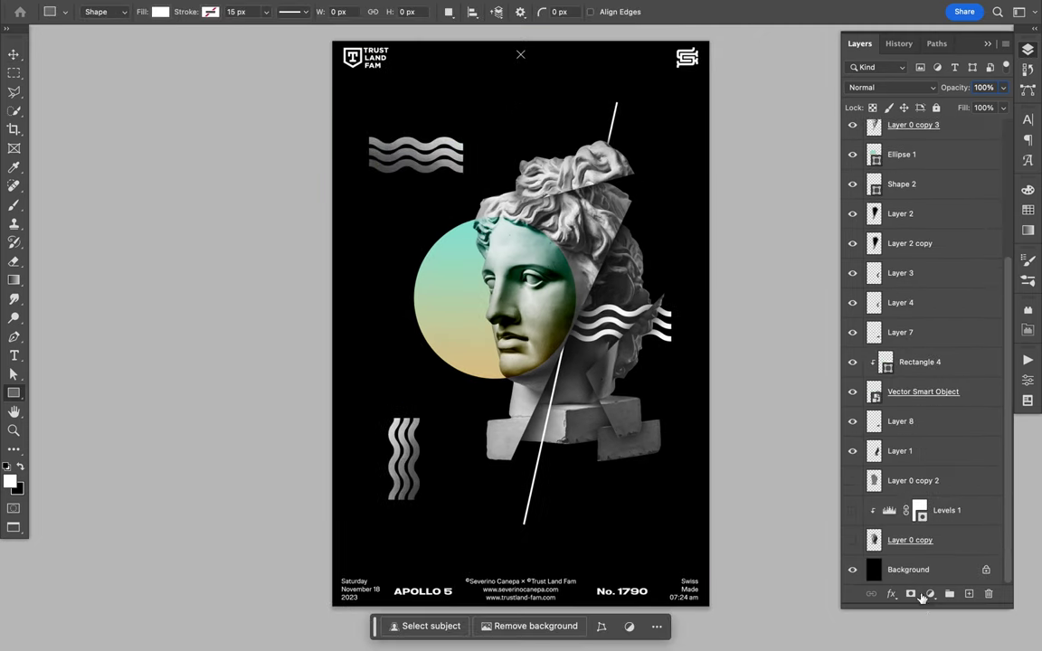
{"action": "left_click_drag", "start_coordinate": [391, 111], "coordinate": [612, 442]}
{"action": "left_click_drag", "start_coordinate": [503, 111], "coordinate": [509, 156]}
- Give the rectangle a gradient fill with darker gradient stop colours
{"action": "key", "text": "a"}
{"action": "left_click", "coordinate": [216, 12]}
{"action": "left_click", "coordinate": [182, 39]}
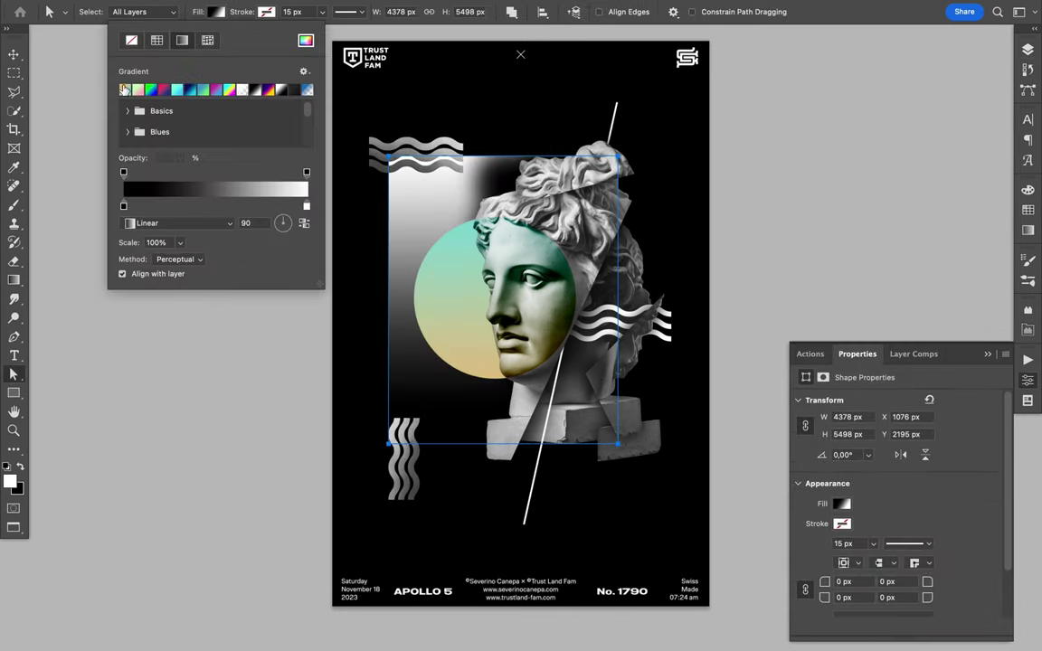
{"action": "double_click", "coordinate": [308, 207]}
{"action": "left_click", "coordinate": [72, 421]}
{"action": "left_click", "coordinate": [400, 230]}
{"action": "double_click", "coordinate": [308, 207]}
{"action": "left_click", "coordinate": [400, 231]}
- Set up a larger soft Eraser at 38% opacity and select the dark panel layer
{"action": "key", "text": "v"}
{"action": "key", "text": "a"}
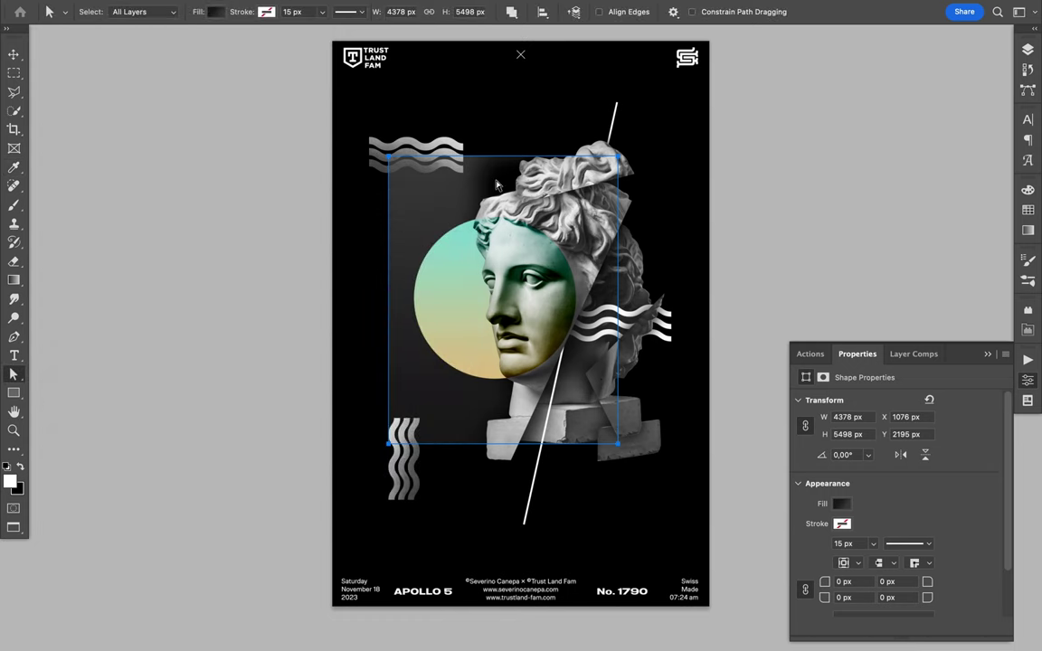
{"action": "key", "text": "v"}
{"action": "key", "text": "e"}
{"action": "left_click", "coordinate": [91, 12]}
{"action": "left_click_drag", "start_coordinate": [158, 59], "coordinate": [163, 57]}
{"action": "left_click", "coordinate": [272, 12]}
{"action": "left_click_drag", "start_coordinate": [271, 28], "coordinate": [237, 28]}
{"action": "left_click", "coordinate": [90, 12]}
{"action": "key", "text": "Return"}
{"action": "key", "text": "e"}
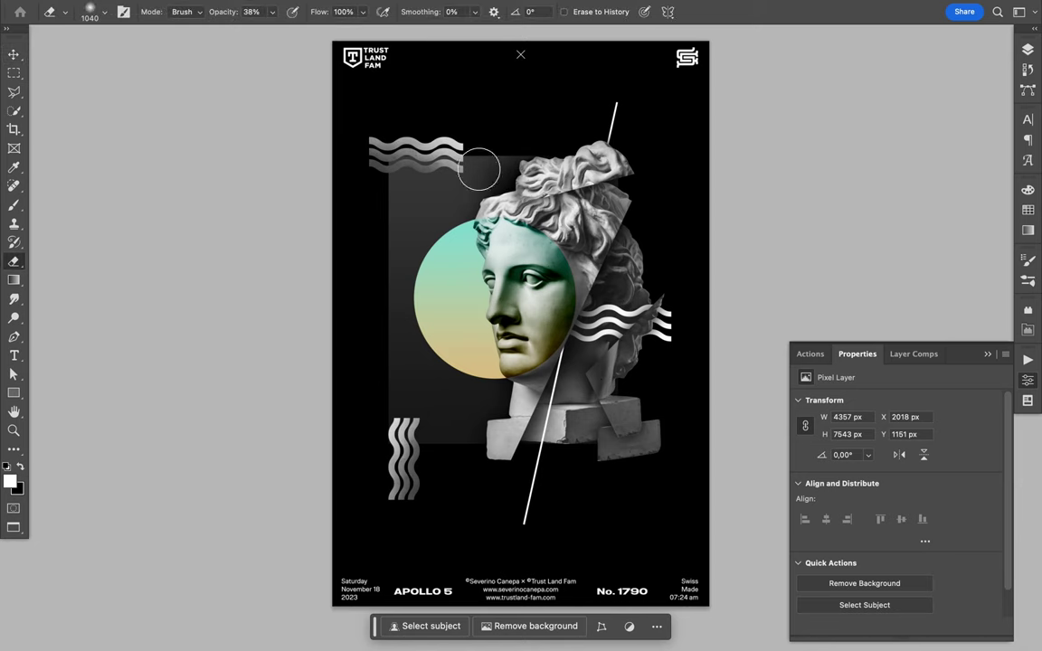
{"action": "left_click", "coordinate": [403, 215]}
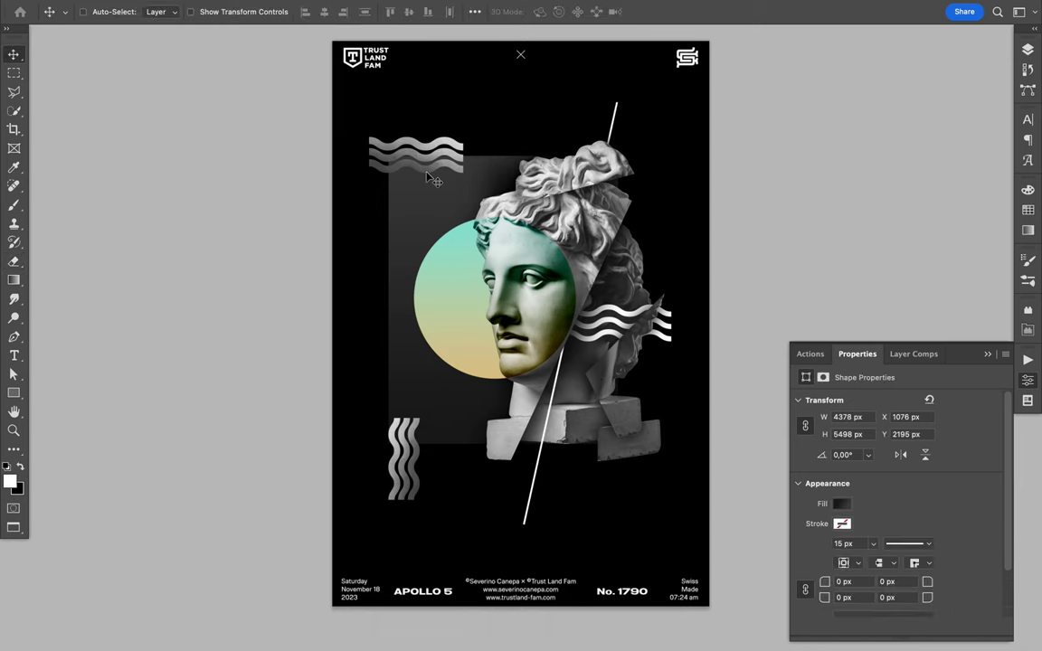
- Free Transform the dark rectangle's top edge slightly lower
{"action": "key", "text": "ctrl+t"}
{"action": "left_click_drag", "start_coordinate": [500, 157], "coordinate": [500, 166]}
{"action": "key", "text": "Return"}
- Load the top-left waves as a selection and fill it with black on a new layer
{"action": "scroll", "coordinate": [486, 176], "scroll_direction": "up", "scroll_amount": 3}
{"action": "scroll", "coordinate": [280, 243], "scroll_direction": "up", "scroll_amount": 3}
{"action": "left_click", "coordinate": [355, 186], "text": "ctrl"}
{"action": "key", "text": "F7"}
{"action": "left_click", "coordinate": [872, 136], "text": "ctrl"}
{"action": "key", "text": "ctrl+0"}
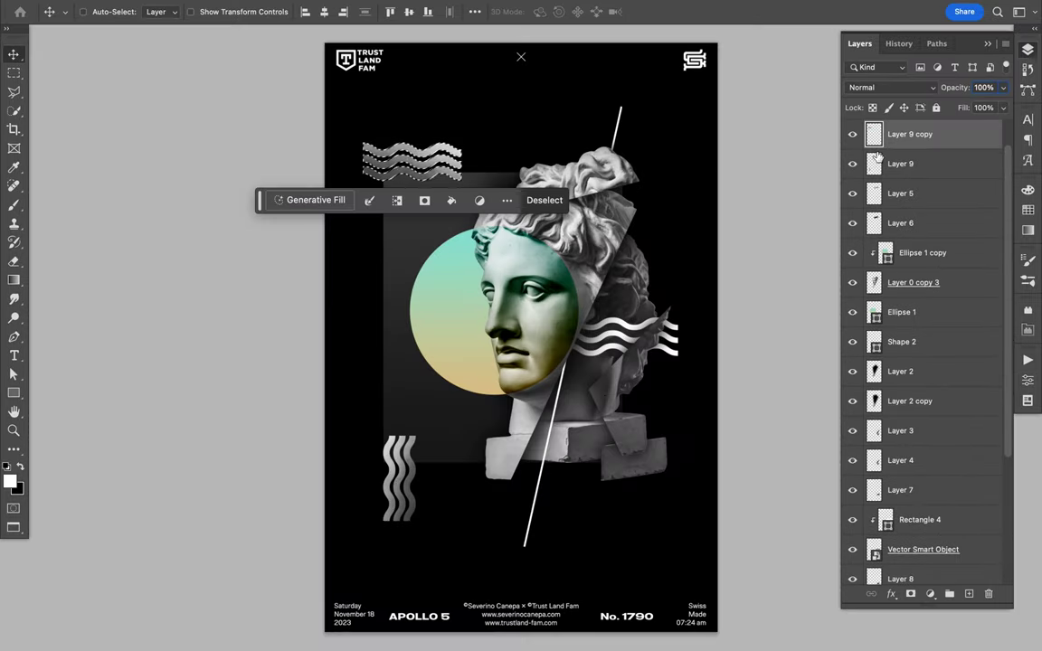
{"action": "key", "text": "ctrl+shift+alt+n"}
{"action": "key", "text": "b"}
{"action": "key", "text": "v"}
{"action": "key", "text": "m"}
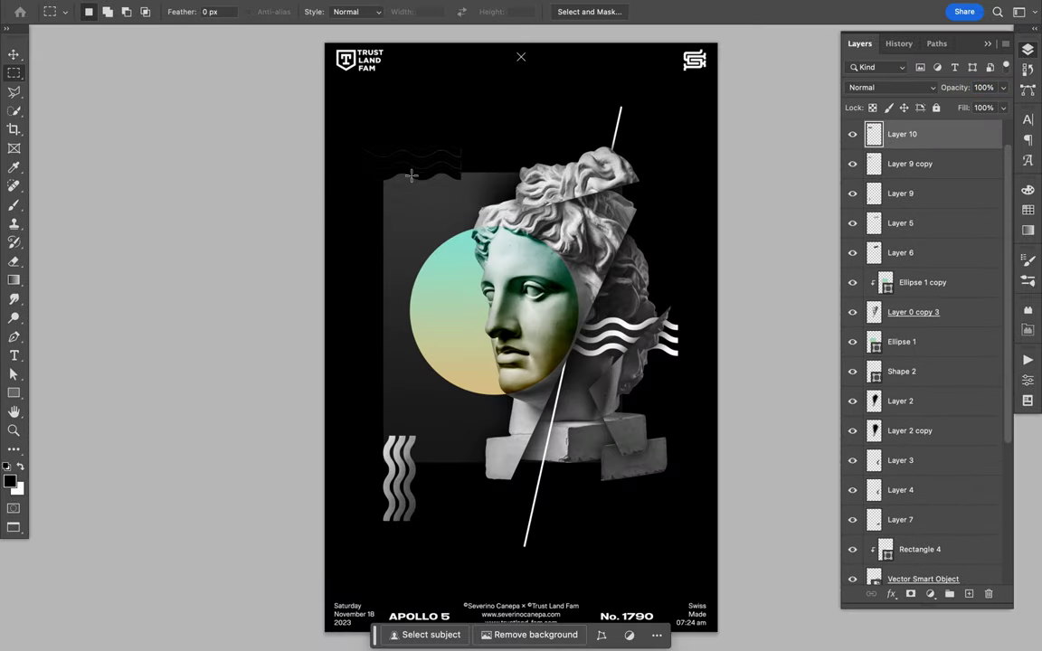
- Apply a 44.4 px Gaussian Blur to the black shape and place it beneath the waves
{"action": "left_click", "coordinate": [362, 8]}
{"action": "mouse_move", "coordinate": [367, 195]}
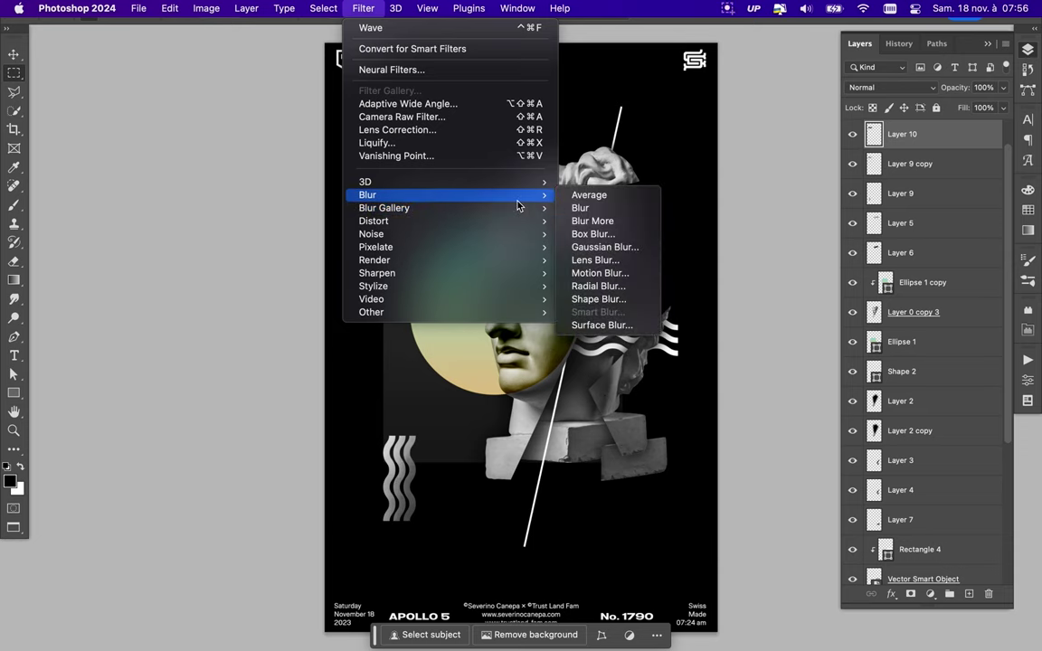
{"action": "left_click", "coordinate": [604, 247]}
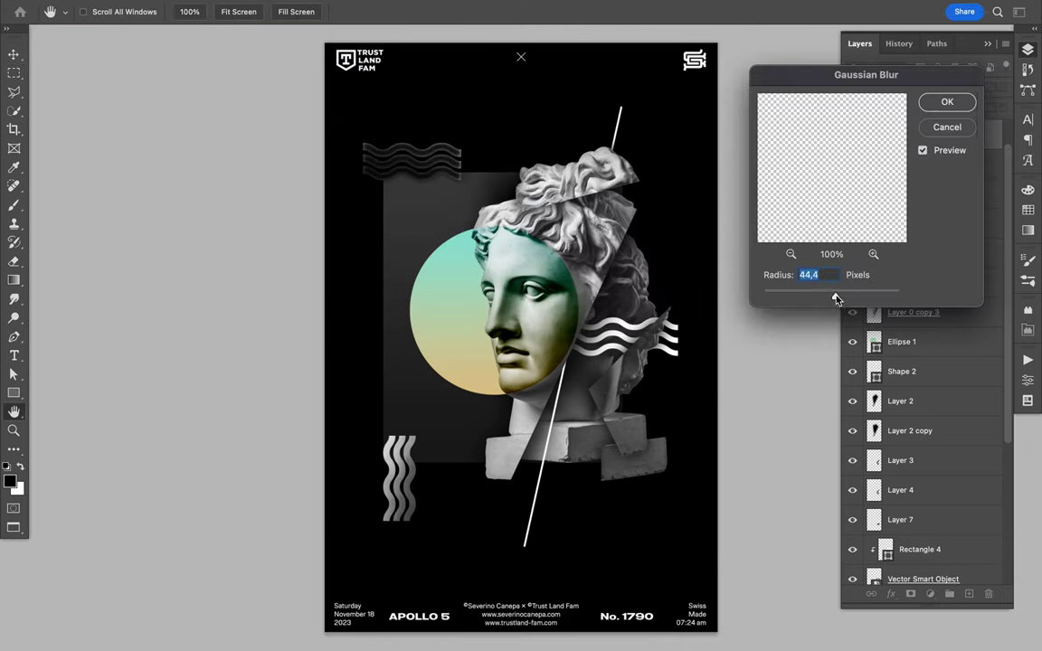
{"action": "left_click", "coordinate": [946, 101]}
{"action": "key", "text": "ctrl+j"}
{"action": "key", "text": "v"}
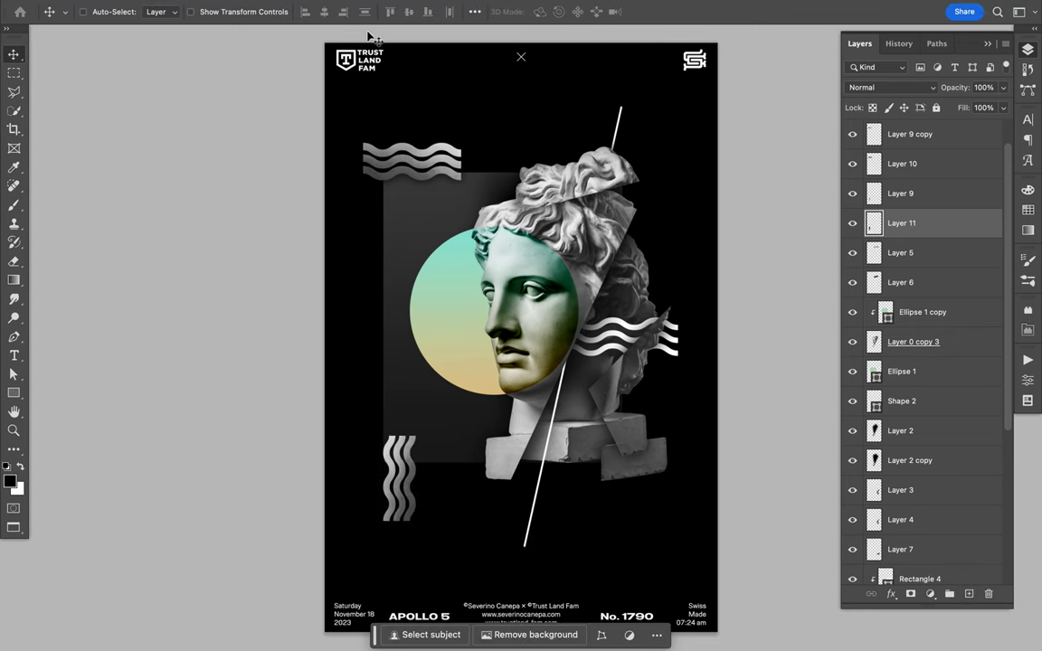
- Rotate the crown hair slice and its shadow (Layers 5 and 6) by about -9.85°
{"action": "scroll", "coordinate": [418, 421], "scroll_direction": "up", "scroll_amount": 3}
{"action": "scroll", "coordinate": [398, 471], "scroll_direction": "down", "scroll_amount": 1}
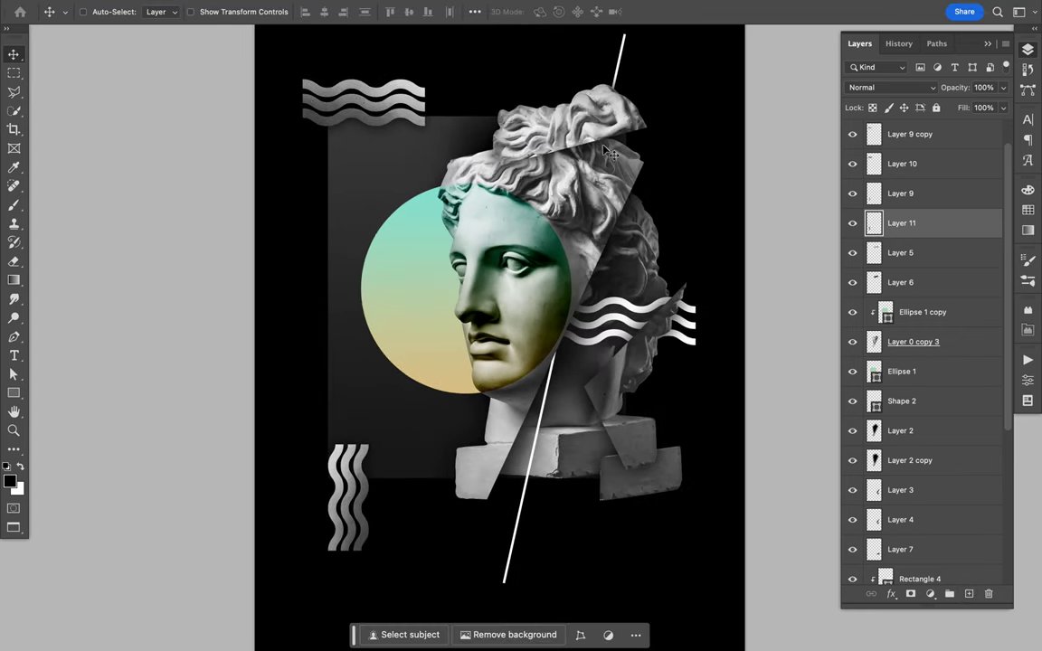
{"action": "key", "text": "ctrl+t"}
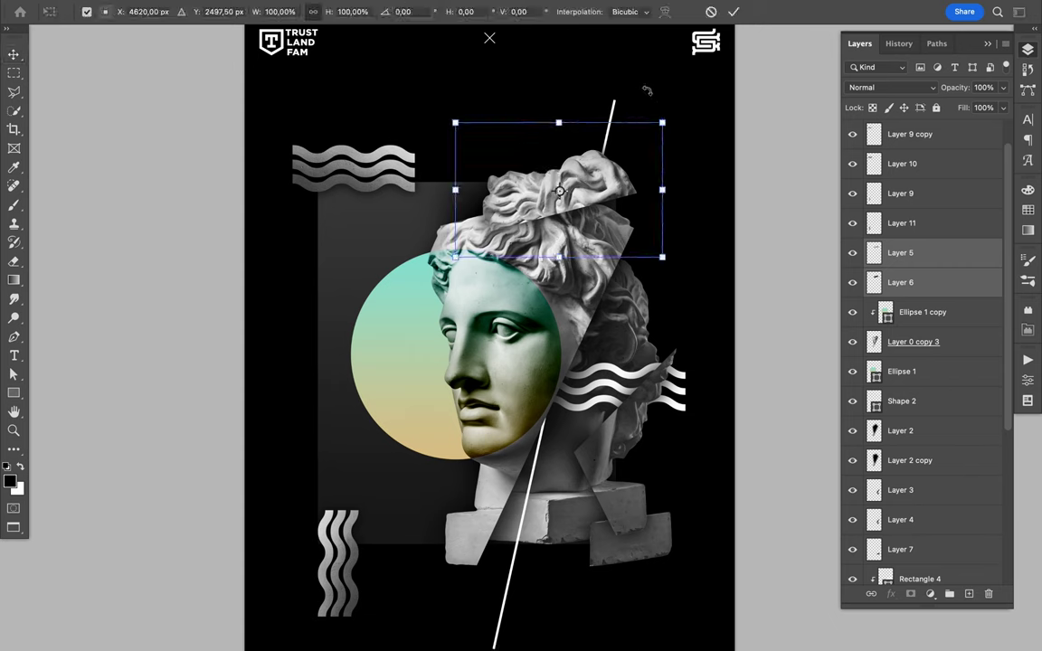
{"action": "left_click_drag", "start_coordinate": [611, 154], "coordinate": [606, 181]}
{"action": "key", "text": "Return"}
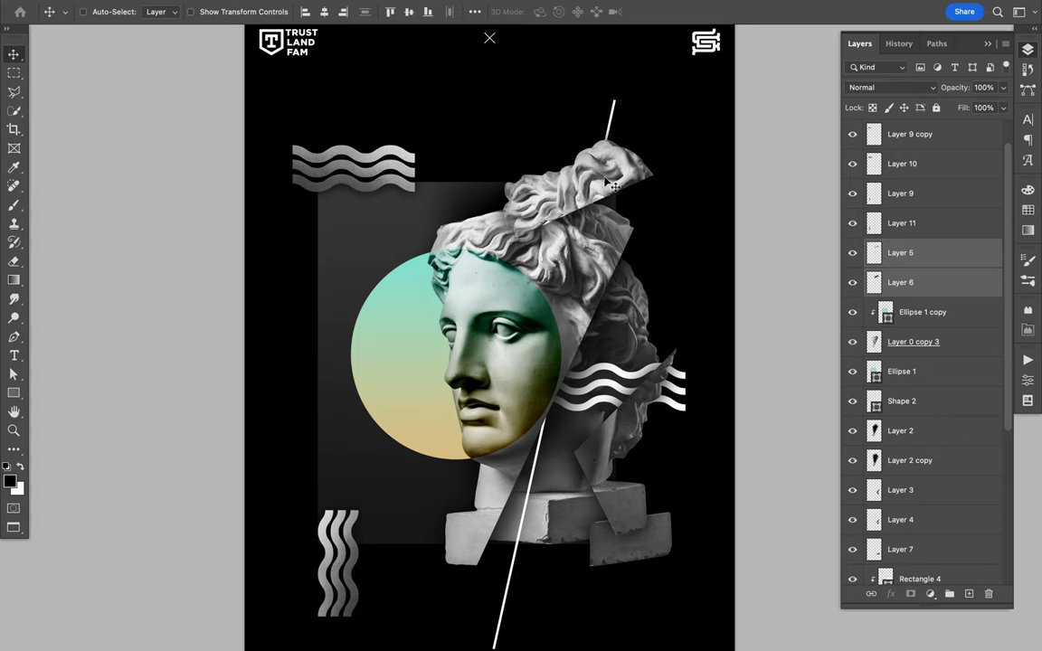
{"action": "scroll", "coordinate": [605, 180], "scroll_direction": "right", "scroll_amount": 3}
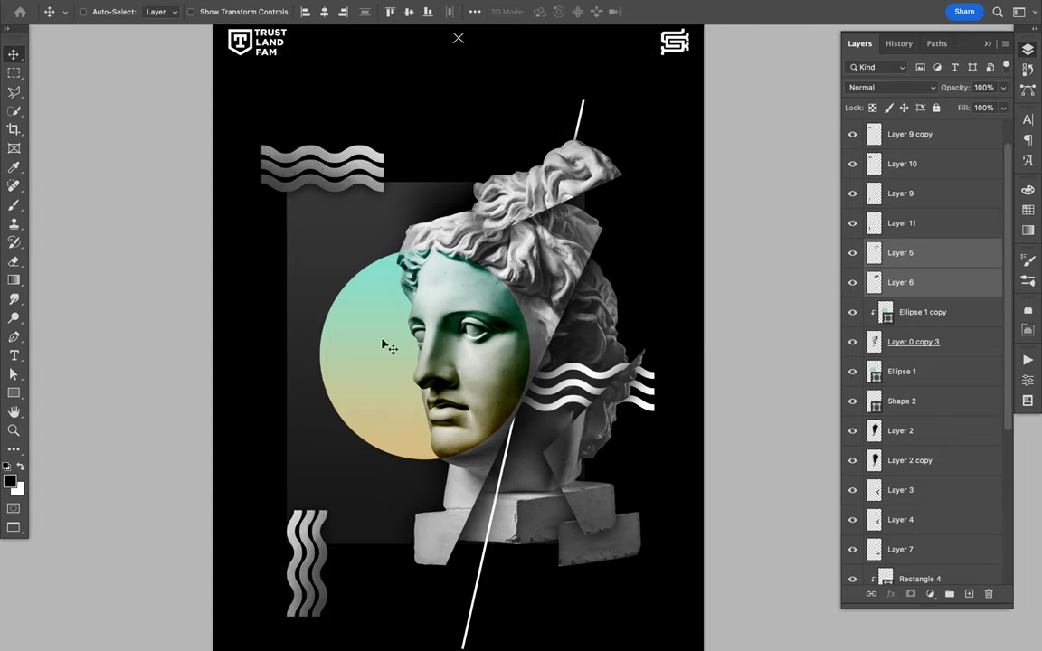
- Duplicate the gradient circle to the upper right, shrink it, and move it behind the statue
{"action": "left_click_drag", "start_coordinate": [383, 345], "coordinate": [555, 241]}
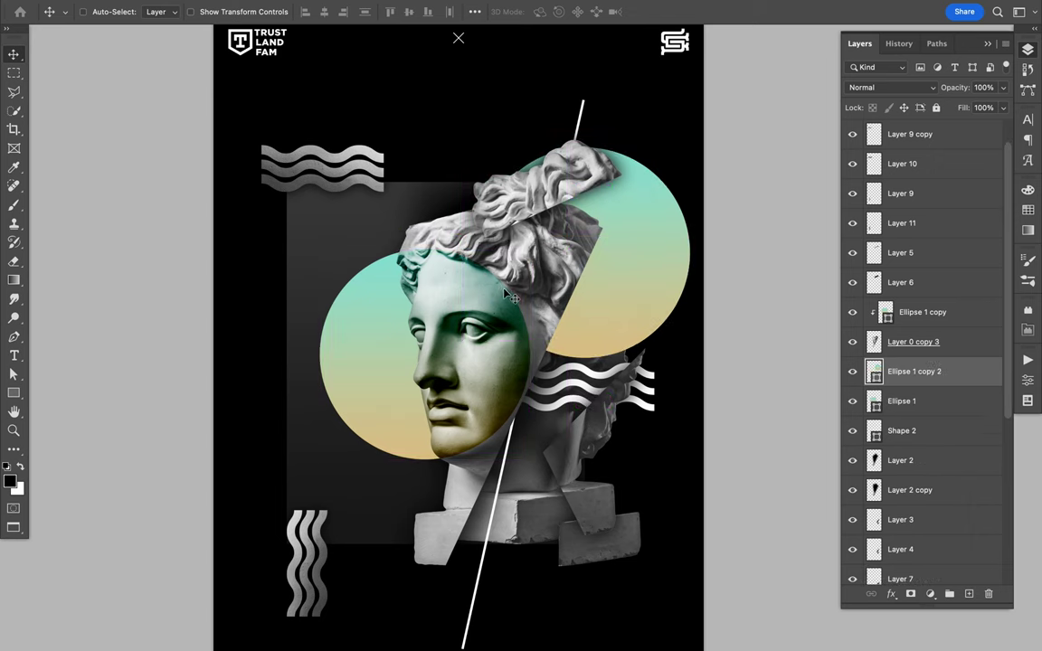
{"action": "key", "text": "ctrl+t"}
{"action": "left_click_drag", "start_coordinate": [479, 353], "coordinate": [599, 274]}
{"action": "key", "text": "Return"}
{"action": "left_click_drag", "start_coordinate": [915, 371], "coordinate": [914, 476]}
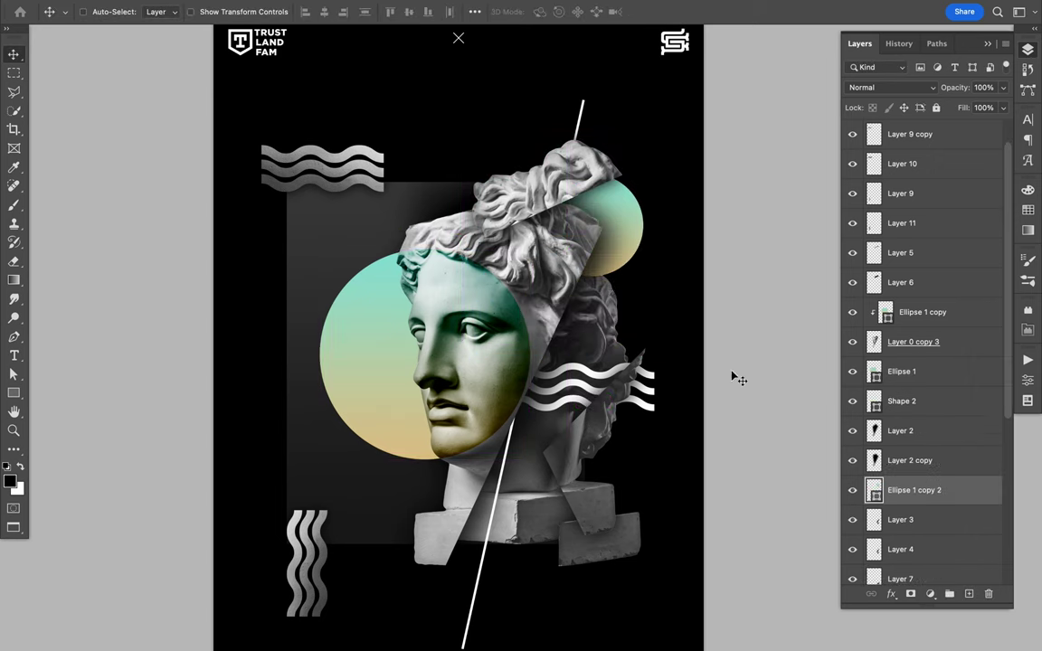
- Select and hide Layer 2, then fit the whole poster in view
{"action": "left_click", "coordinate": [899, 430]}
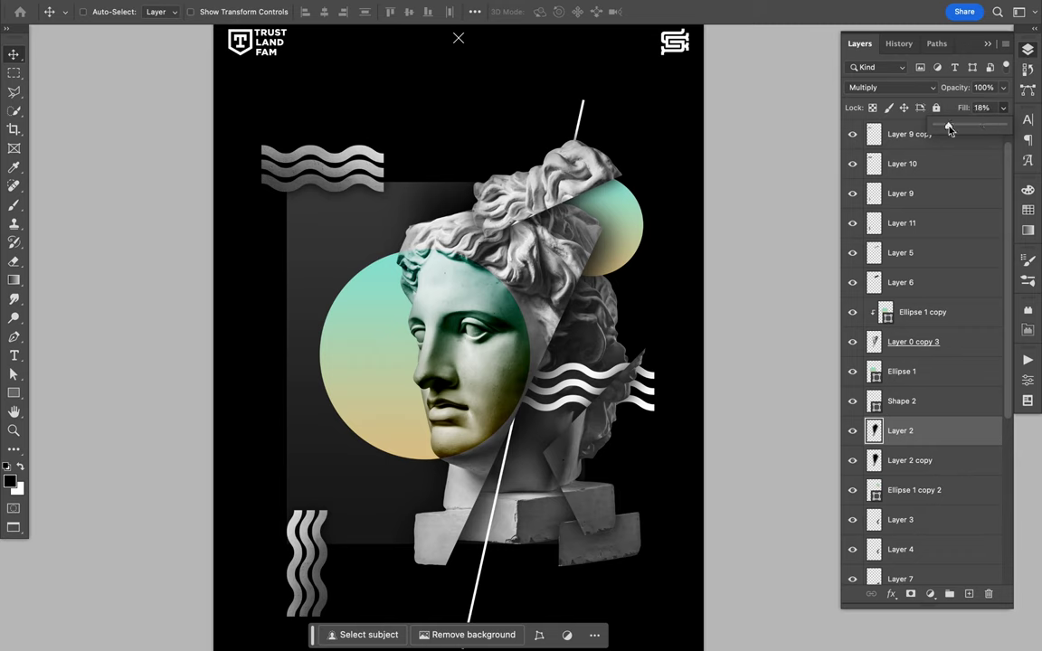
{"action": "left_click", "coordinate": [504, 185]}
{"action": "left_click", "coordinate": [853, 434]}
{"action": "key", "text": "e"}
{"action": "key", "text": "ctrl+minus"}
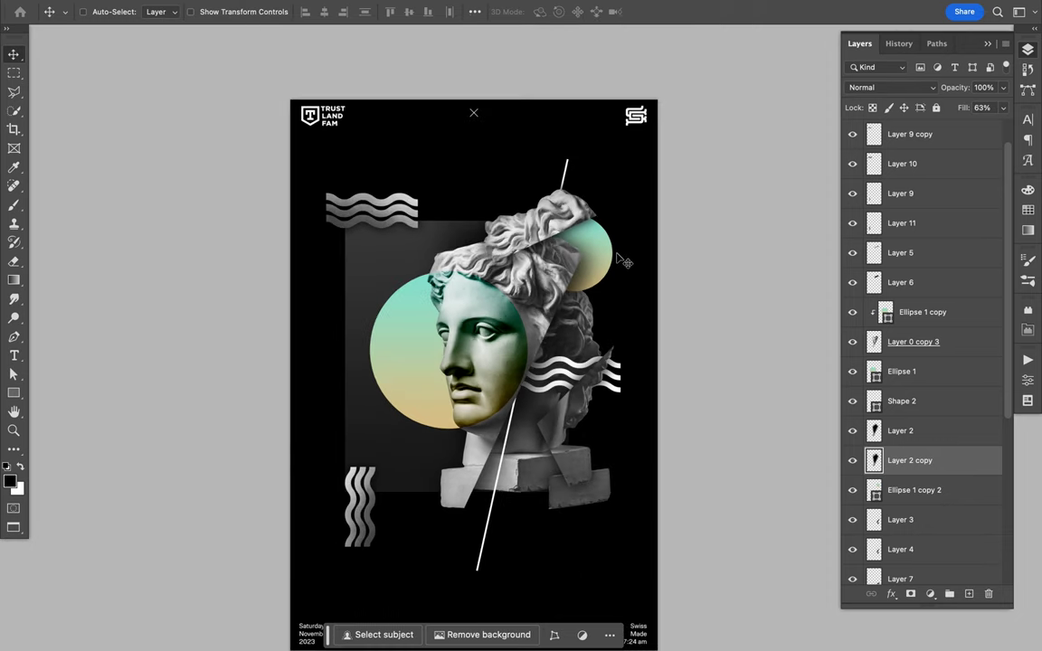
- Draw a short diagonal line with the Pen tool toward the hair
{"action": "key", "text": "p"}
{"action": "key", "text": "a"}
{"action": "left_click", "coordinate": [214, 11]}
- Select the Layer 0 copy 3 bust slice layer
{"action": "scroll", "coordinate": [478, 143], "scroll_direction": "up", "scroll_amount": 3}
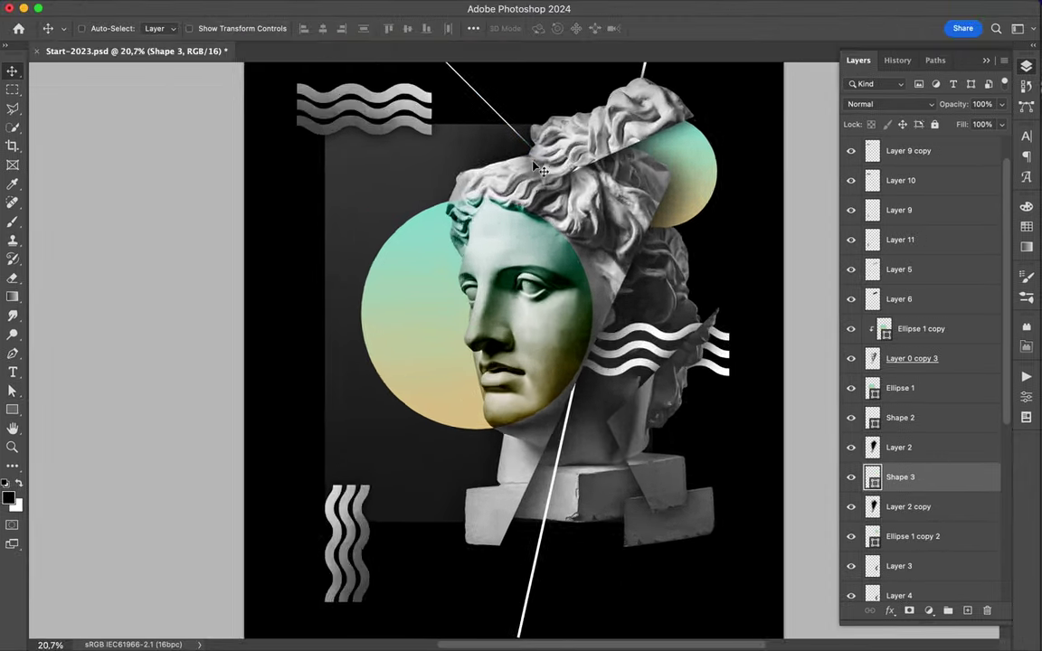
{"action": "scroll", "coordinate": [478, 144], "scroll_direction": "down", "scroll_amount": 3}
{"action": "key", "text": "v"}
{"action": "key", "text": "a"}
{"action": "key", "text": "v"}
{"action": "key", "text": "m"}
{"action": "left_click", "coordinate": [933, 359]}
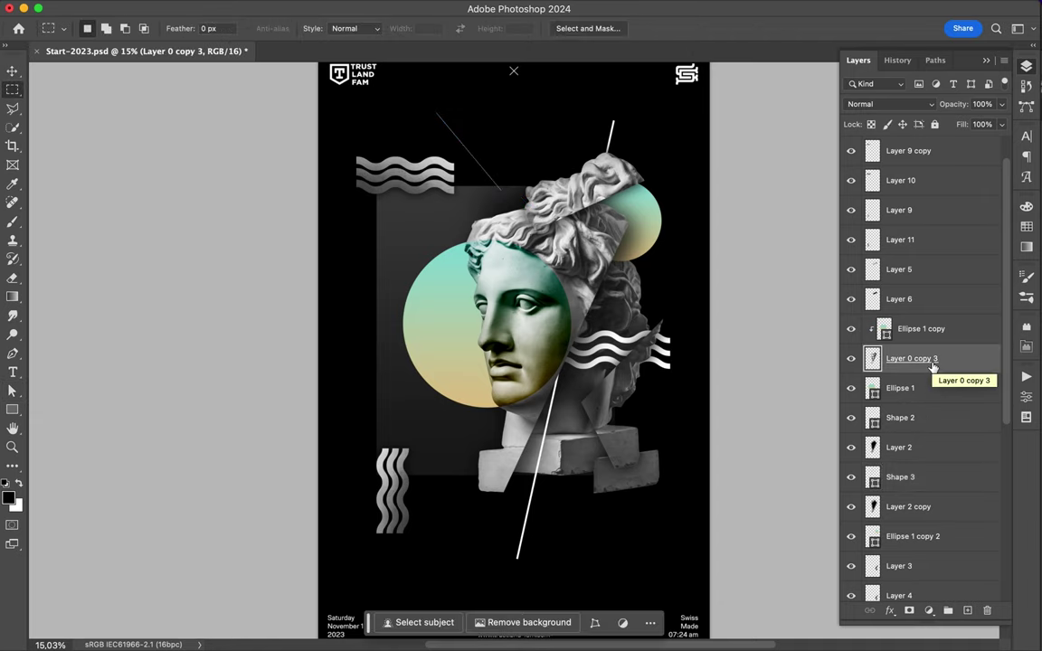
- Extend the short diagonal line's top anchor up-left
{"action": "scroll", "coordinate": [589, 372], "scroll_direction": "down", "scroll_amount": 2}
{"action": "key", "text": "a"}
{"action": "left_click", "coordinate": [543, 388]}
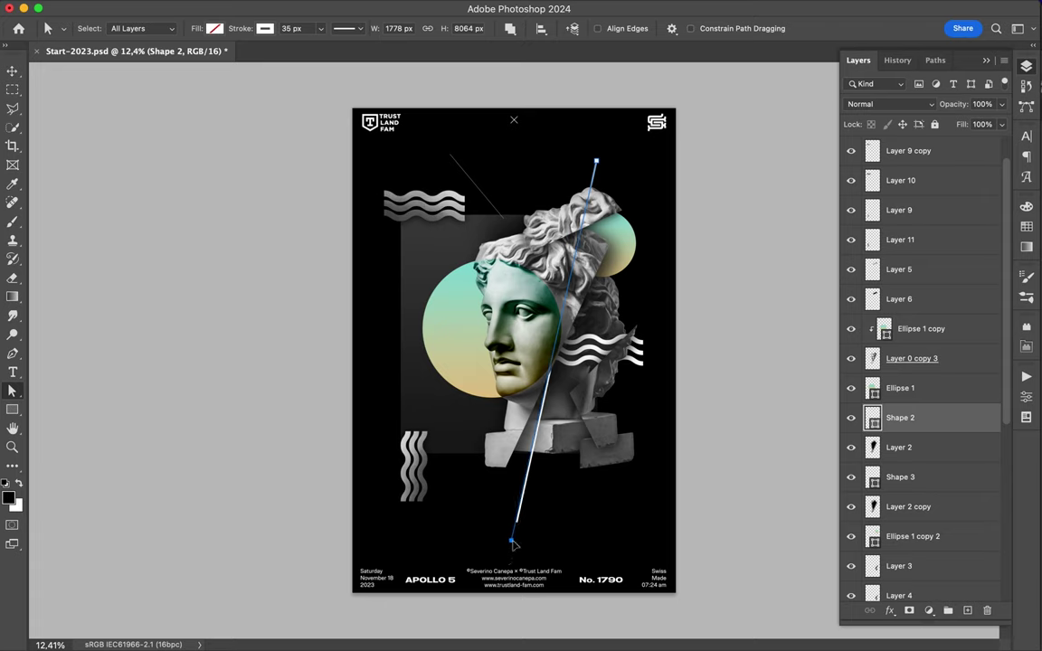
{"action": "left_click", "coordinate": [451, 158]}
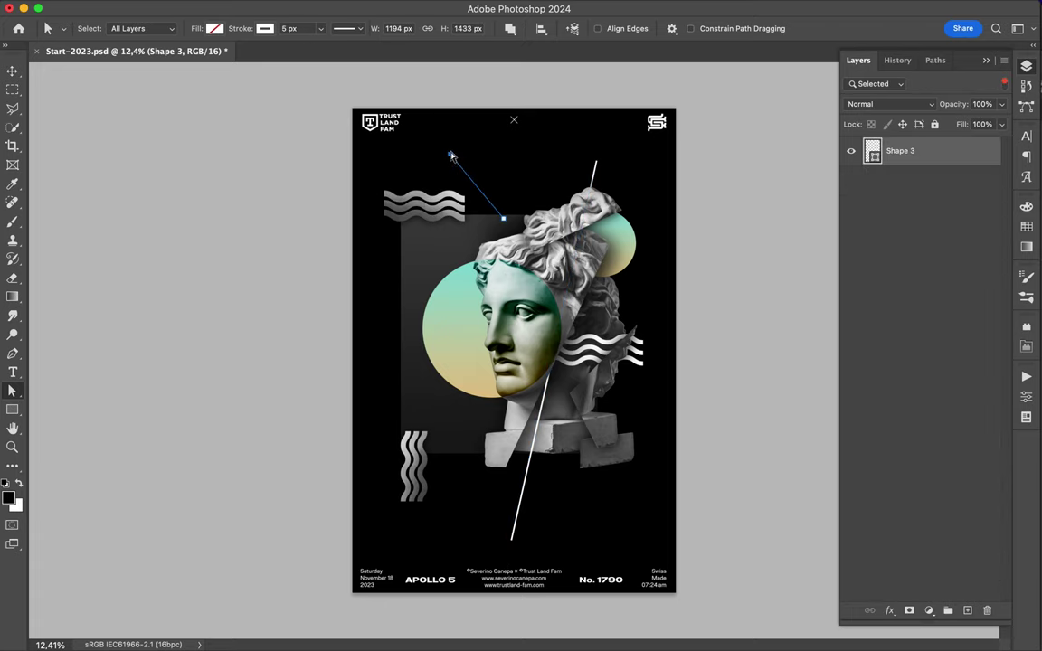
{"action": "left_click_drag", "start_coordinate": [452, 157], "coordinate": [444, 142]}
- Deselect the line path and save Start-2023.psd
{"action": "left_click", "coordinate": [708, 281]}
{"action": "key", "text": "super+s"}
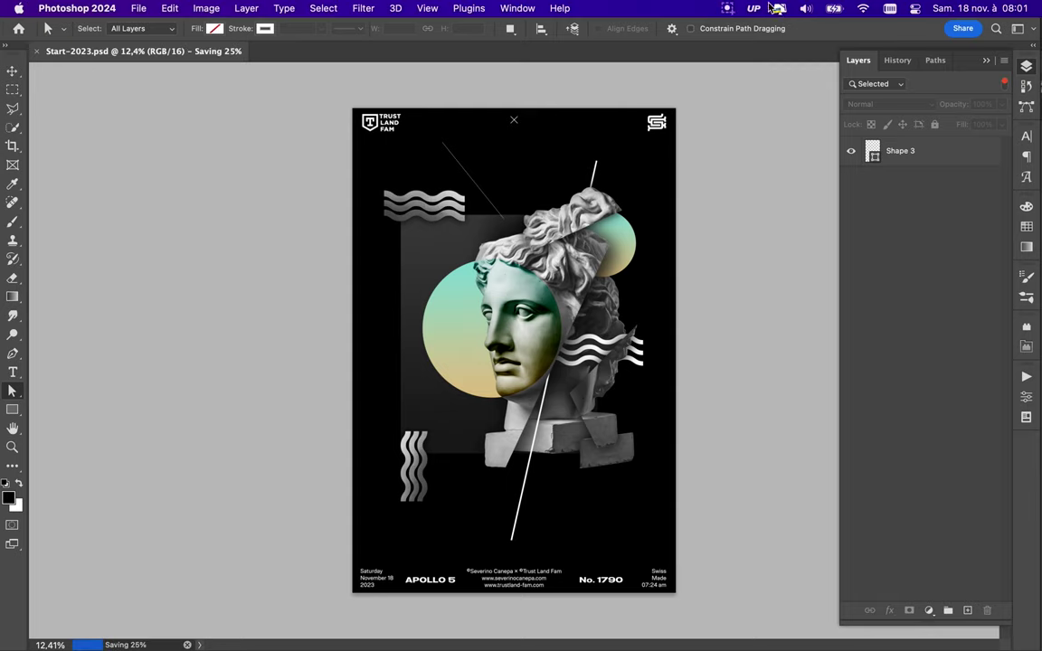